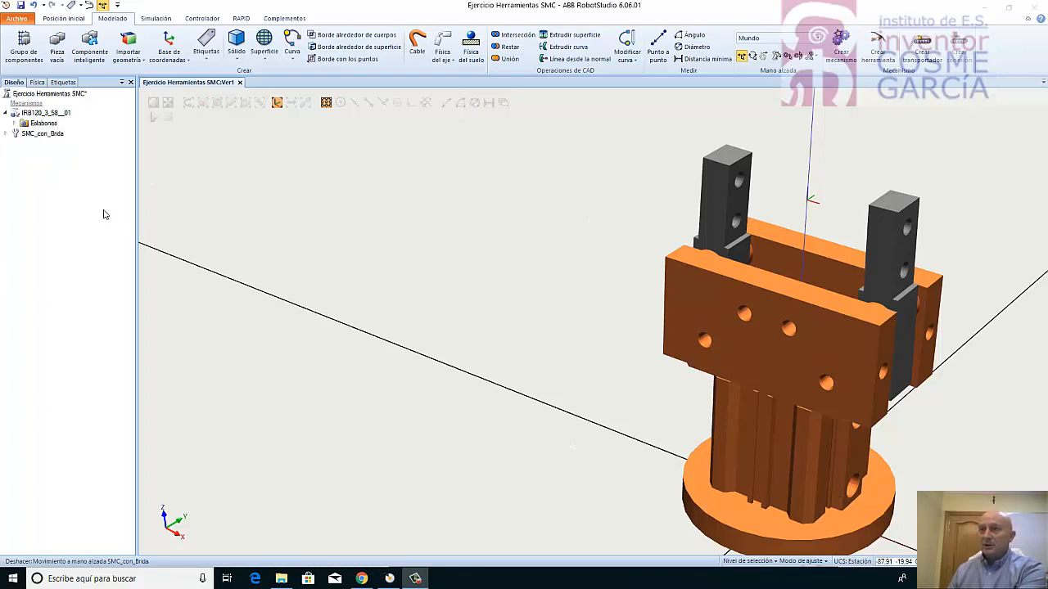
Create a new smart component and rename it SmartSMC_con_Brida
{"action": "left_click", "coordinate": [42, 135]}
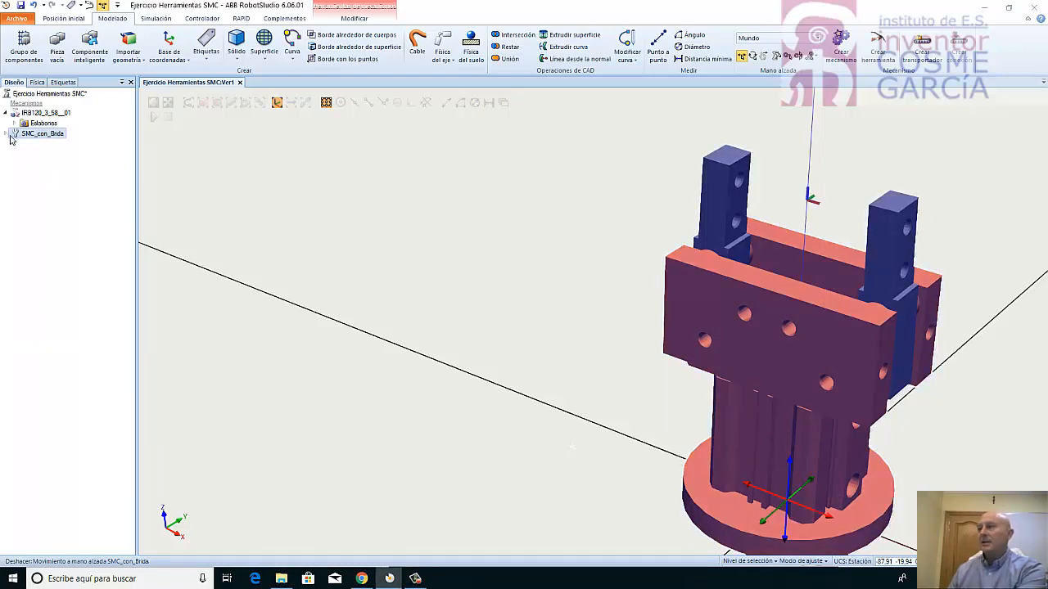
{"action": "left_click", "coordinate": [97, 57]}
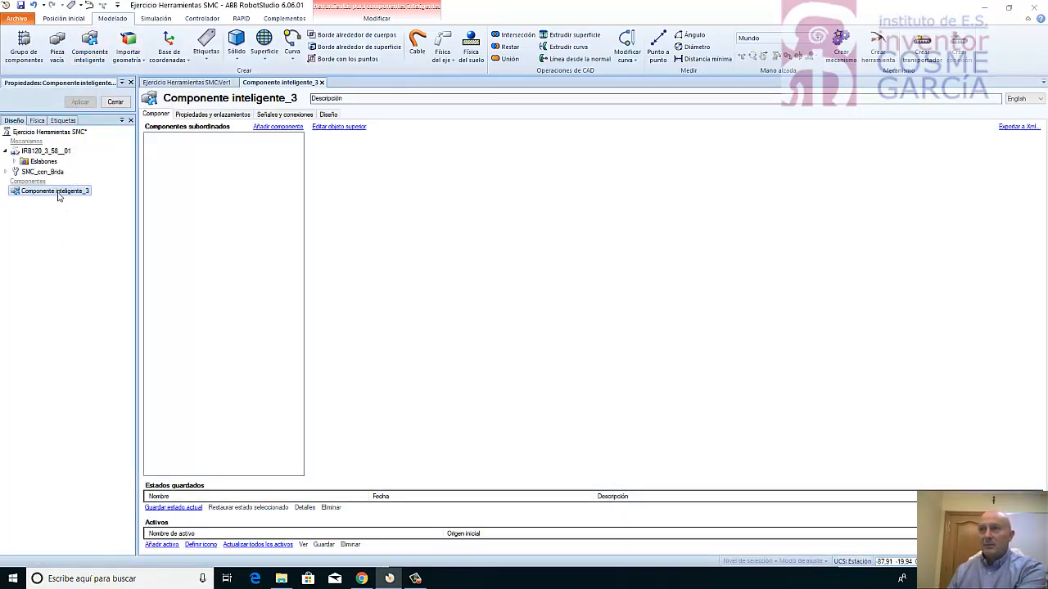
{"action": "left_click", "coordinate": [51, 230]}
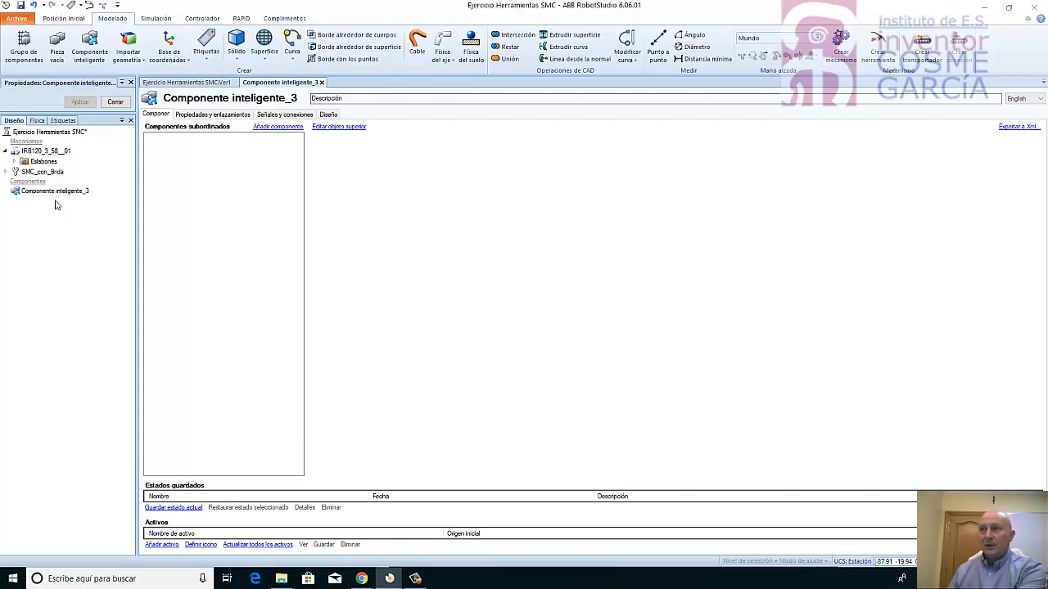
{"action": "left_click", "coordinate": [58, 196]}
{"action": "left_click", "coordinate": [60, 194]}
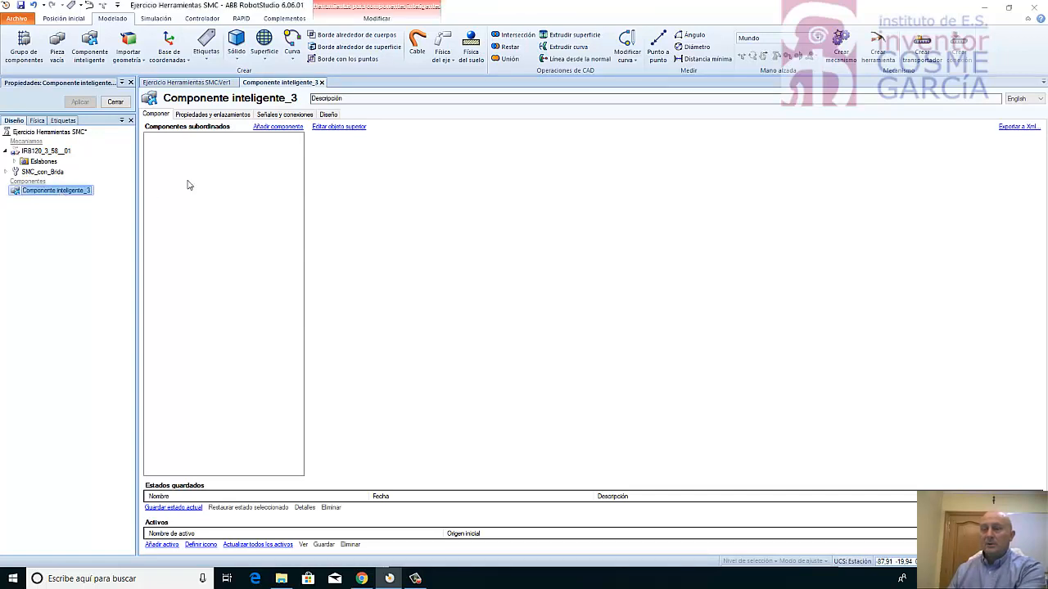
{"action": "type", "text": "S"}
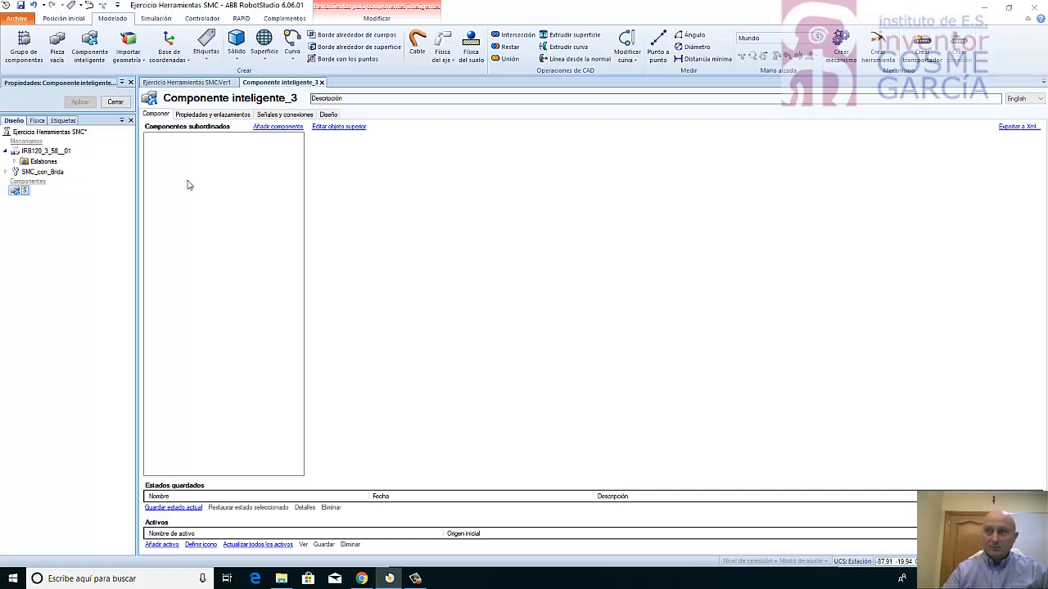
{"action": "type", "text": "mart"}
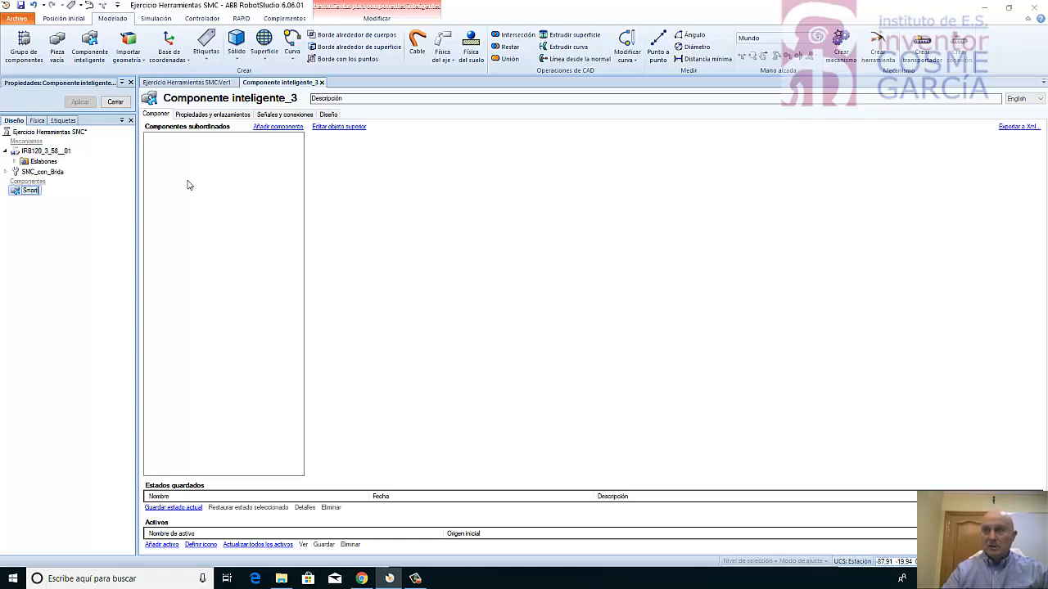
{"action": "type", "text": "SMC"}
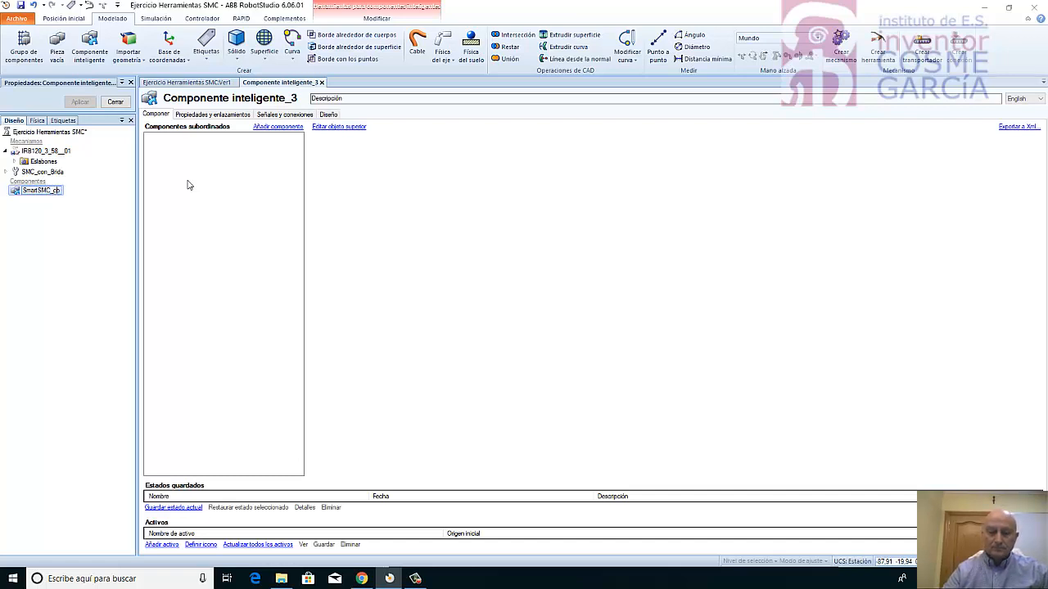
{"action": "type", "text": "_con_Brida"}
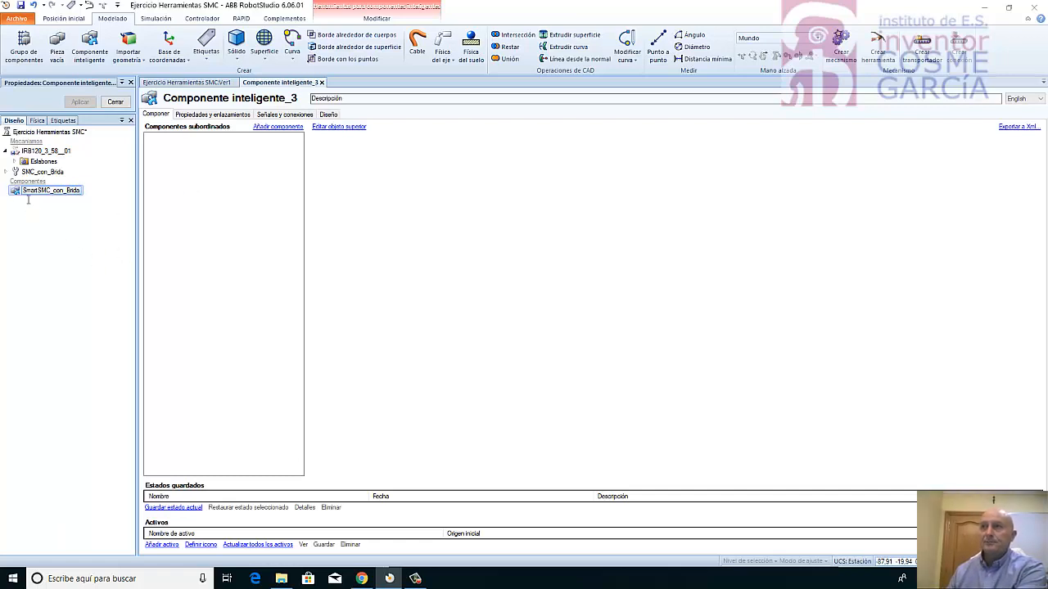
{"action": "key", "text": "Return"}
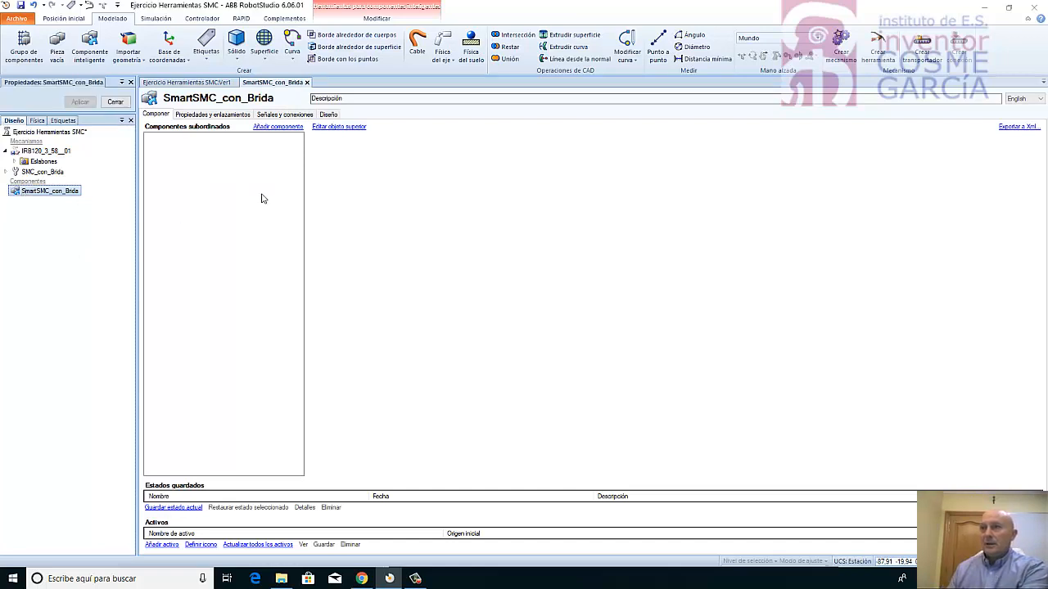
{"action": "left_click", "coordinate": [34, 229]}
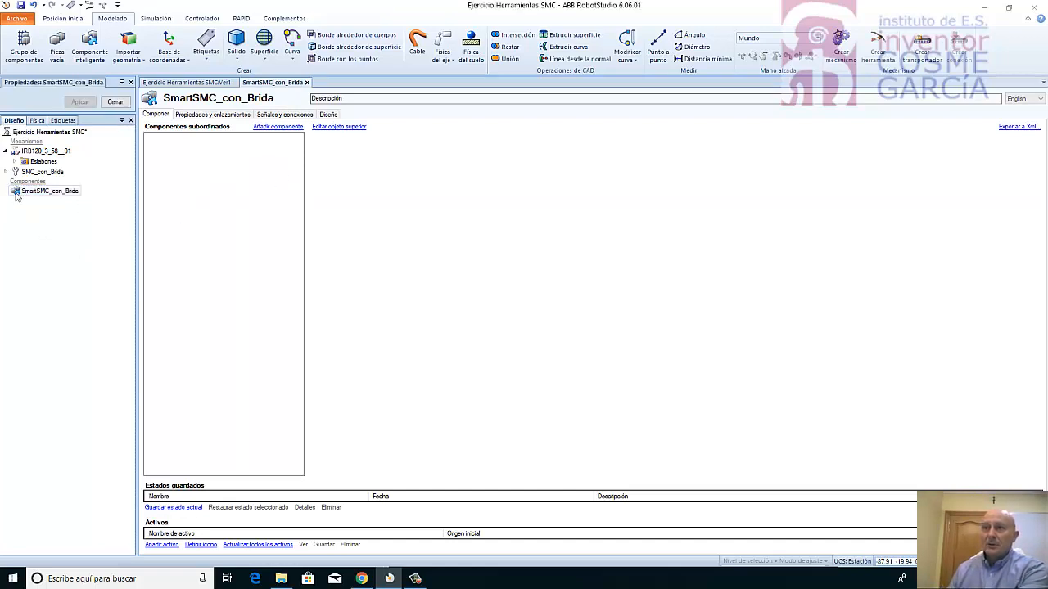
Move the SMC_con_Brida tool into the SmartSMC_con_Brida component
{"action": "left_click", "coordinate": [49, 193]}
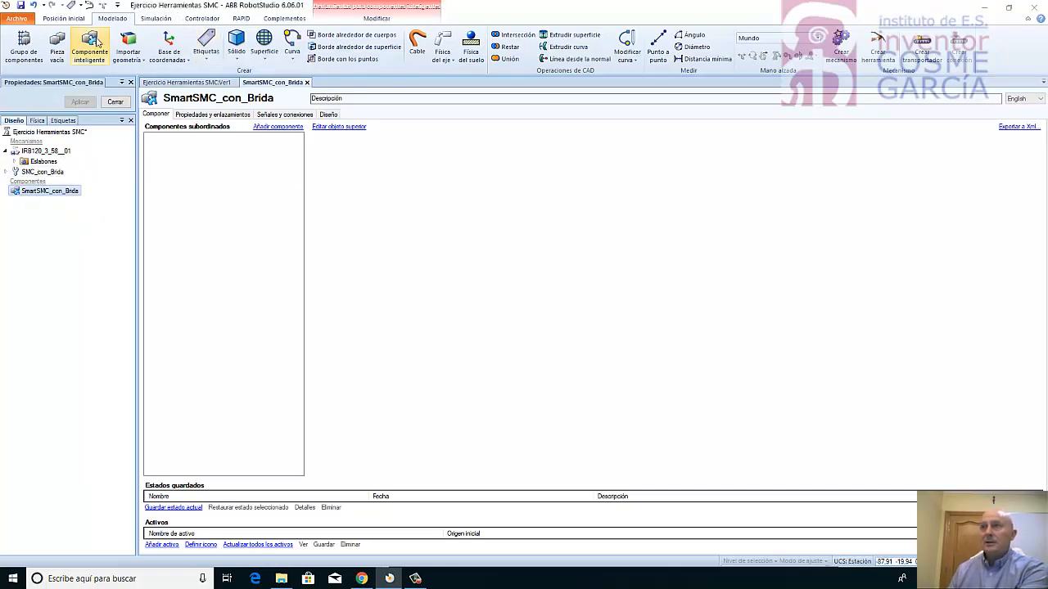
{"action": "left_click", "coordinate": [40, 173]}
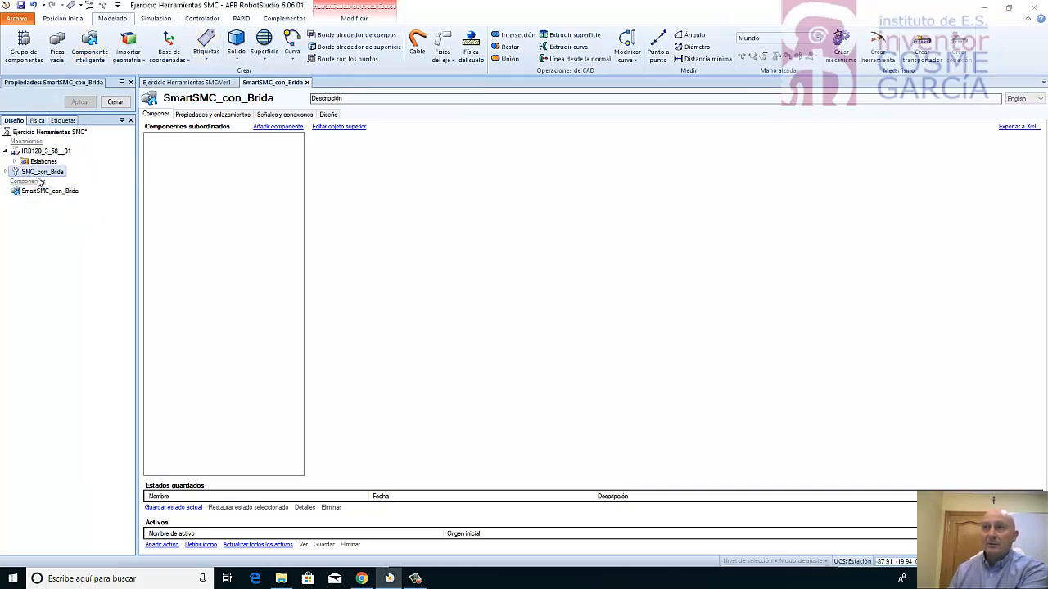
{"action": "left_click_drag", "start_coordinate": [29, 173], "coordinate": [44, 195]}
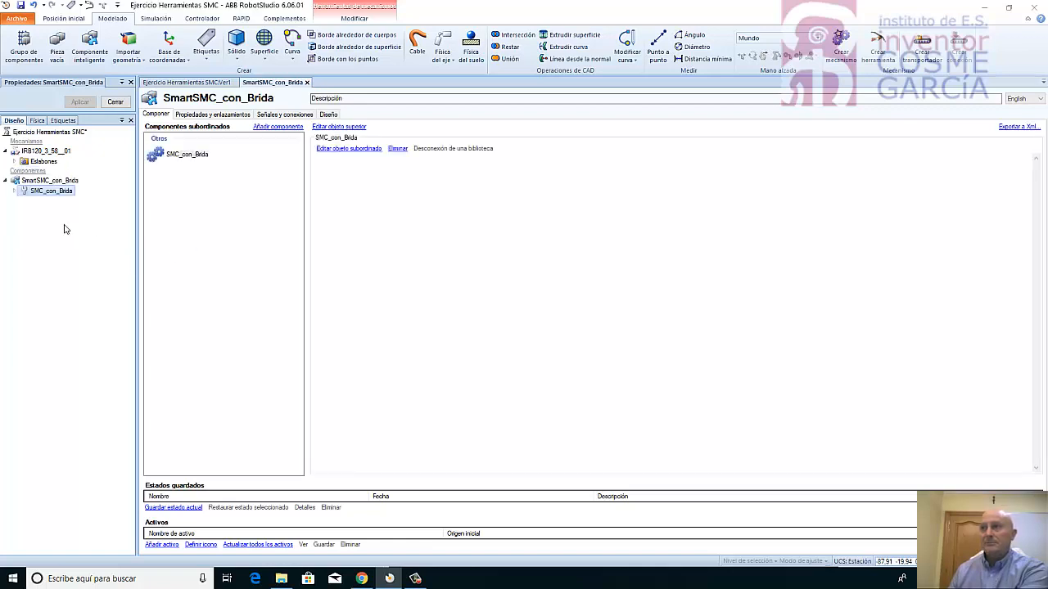
{"action": "left_click", "coordinate": [15, 192]}
{"action": "left_click", "coordinate": [14, 193]}
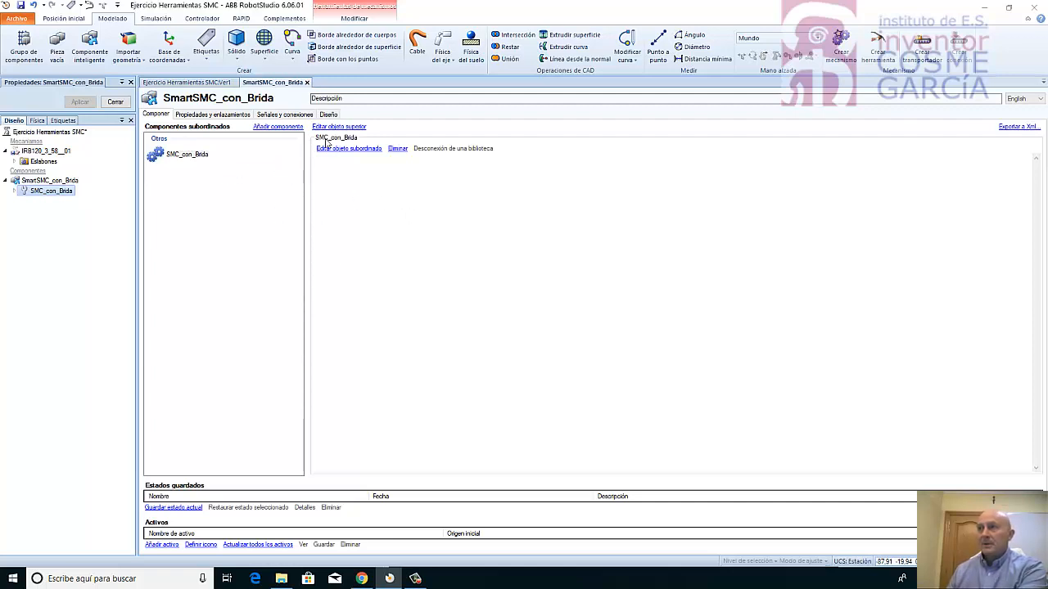
Add two PoseMover components to SmartSMC_con_Brida
{"action": "left_click", "coordinate": [329, 115]}
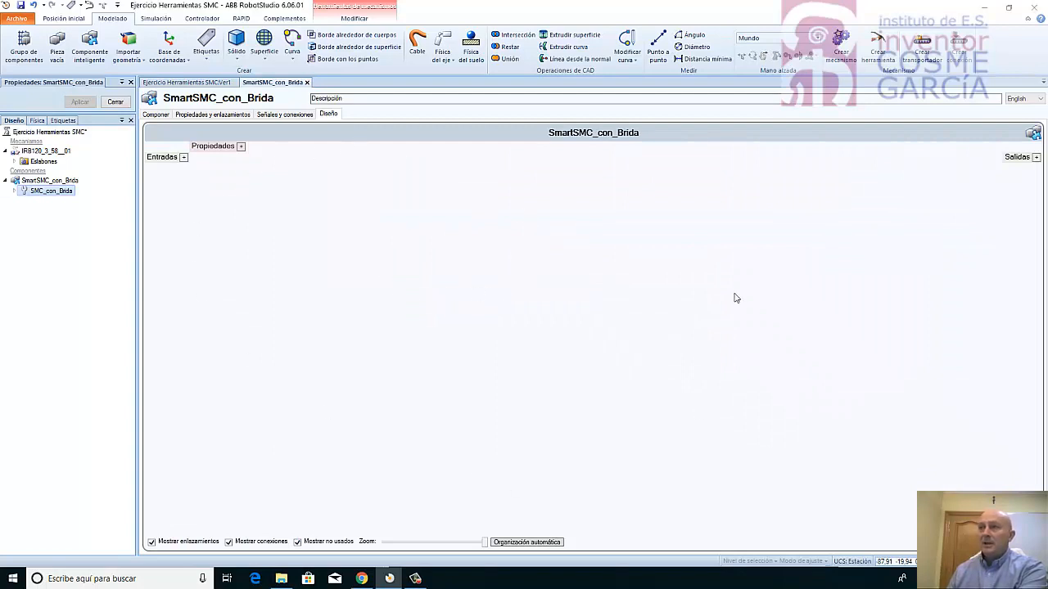
{"action": "left_click", "coordinate": [157, 115]}
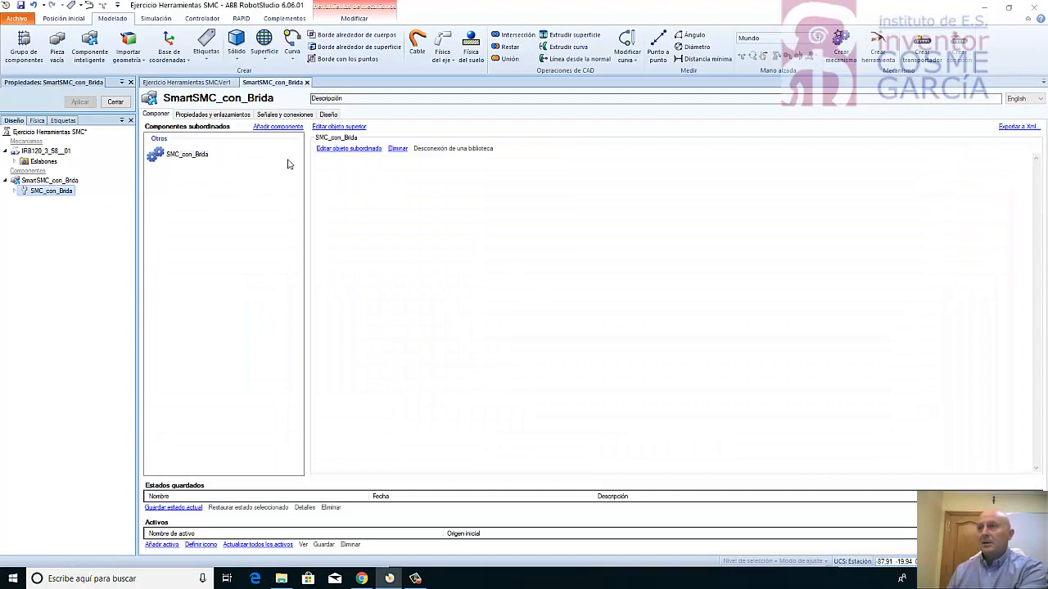
{"action": "left_click", "coordinate": [285, 129]}
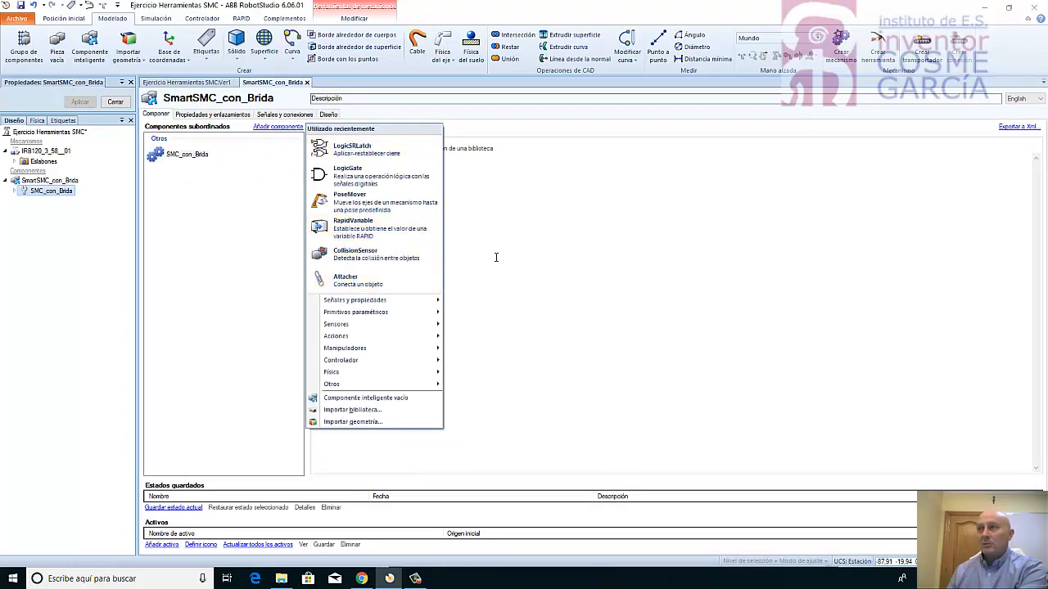
{"action": "left_click", "coordinate": [395, 204]}
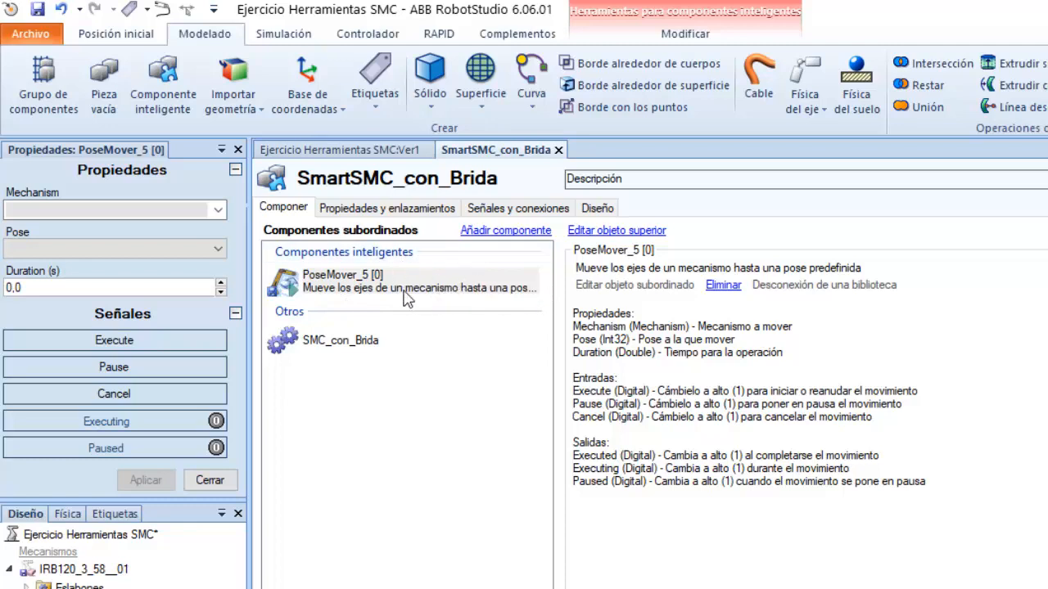
{"action": "left_click", "coordinate": [528, 230]}
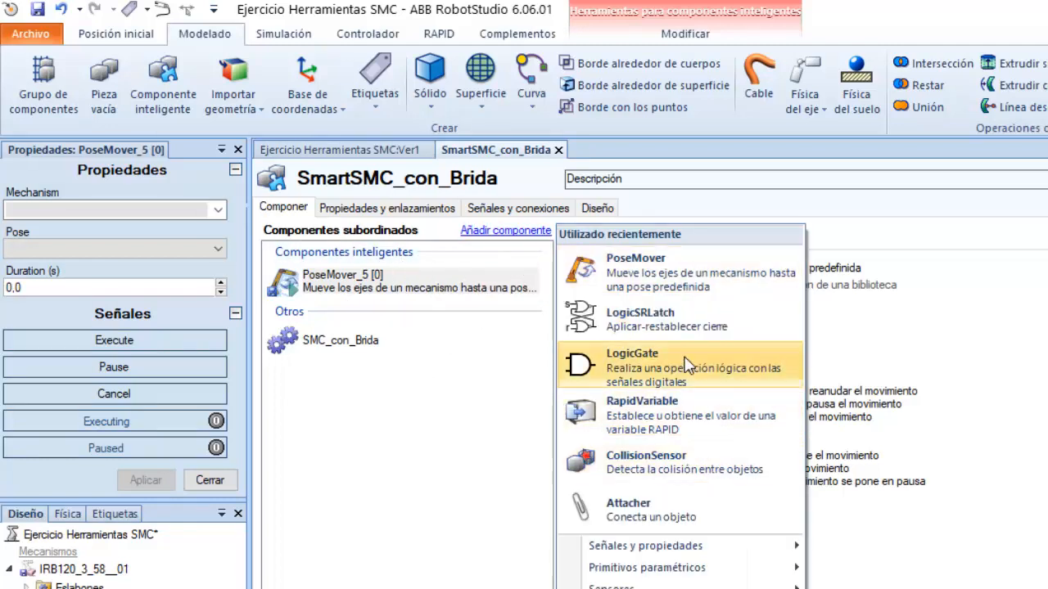
{"action": "left_click", "coordinate": [742, 269]}
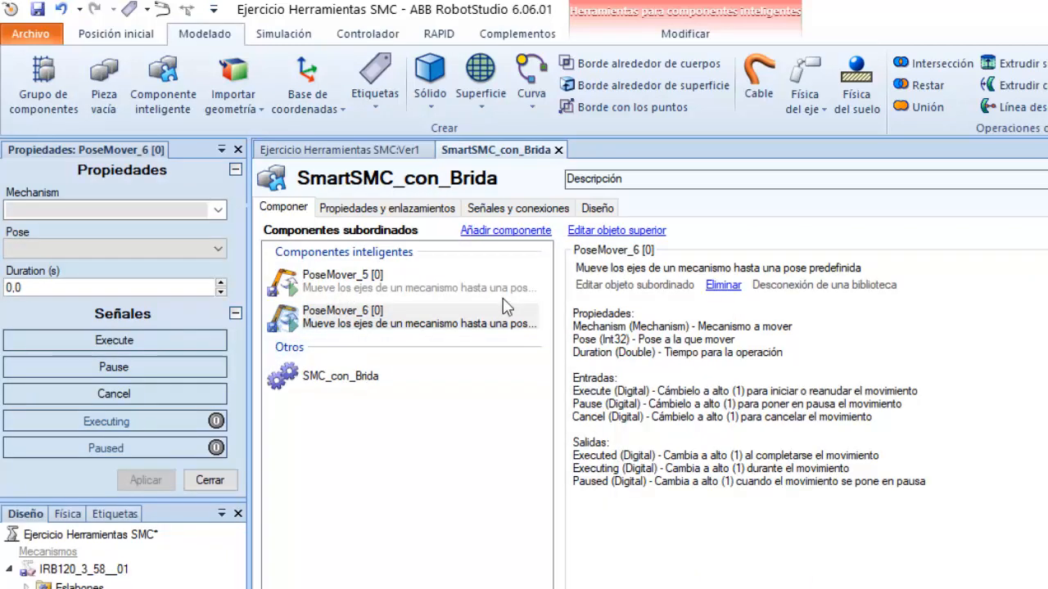
Add a LogicGate and a LogicSRLatch component to SmartSMC_con_Brida
{"action": "left_click", "coordinate": [515, 233]}
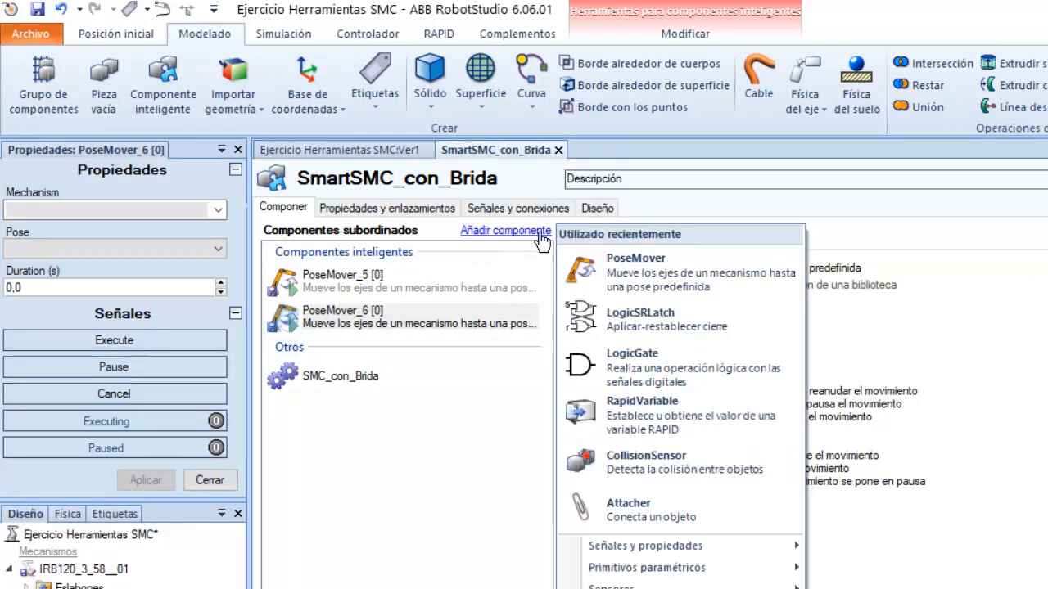
{"action": "left_click", "coordinate": [657, 364]}
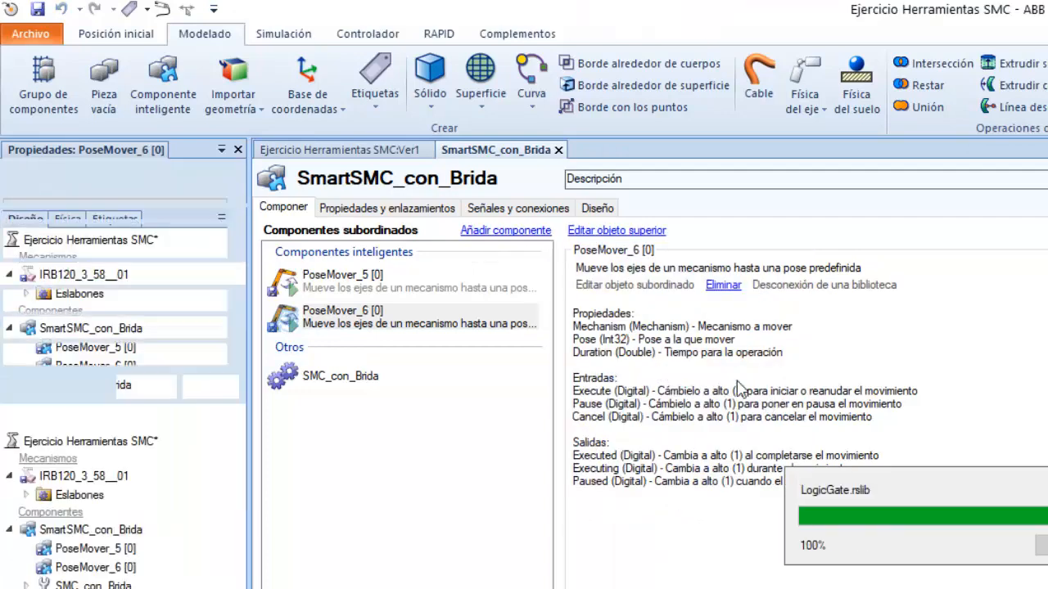
{"action": "left_click", "coordinate": [511, 231]}
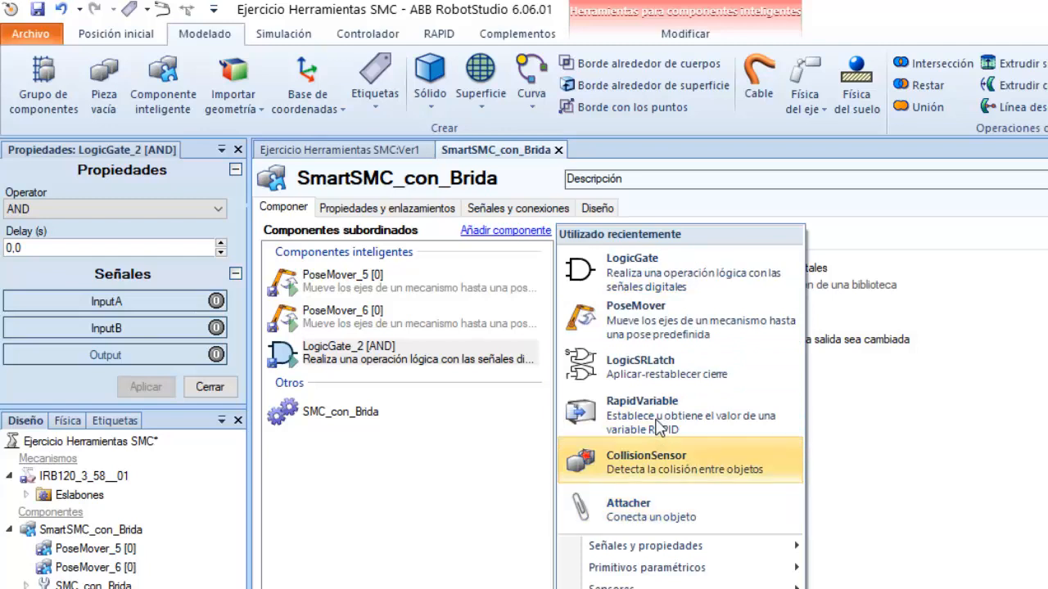
{"action": "left_click", "coordinate": [640, 365]}
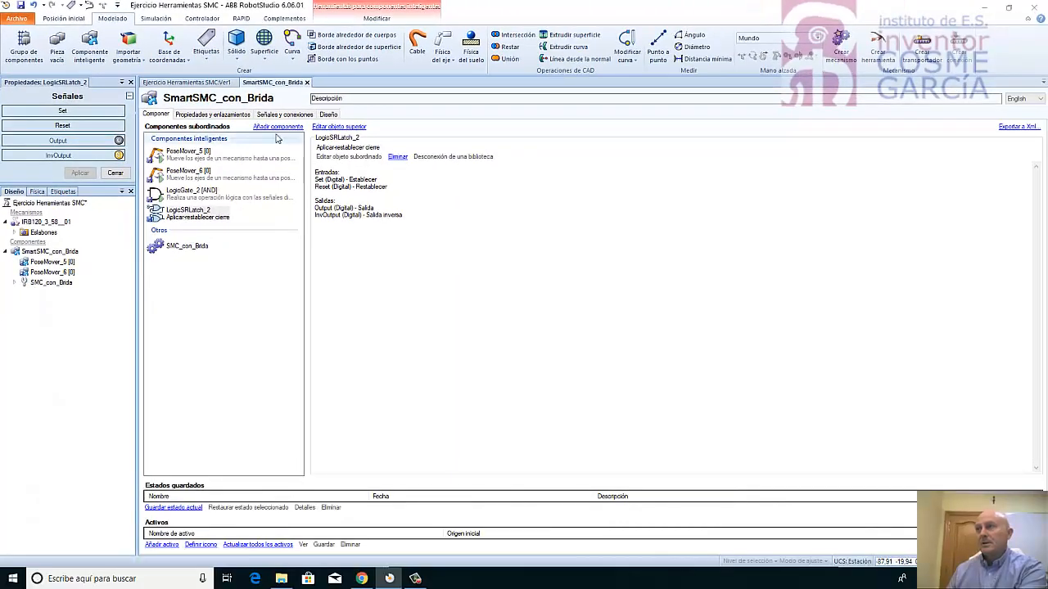
Add a digital input signal named accion in the design diagram of SmartSMC_con_Brida
{"action": "left_click", "coordinate": [328, 115]}
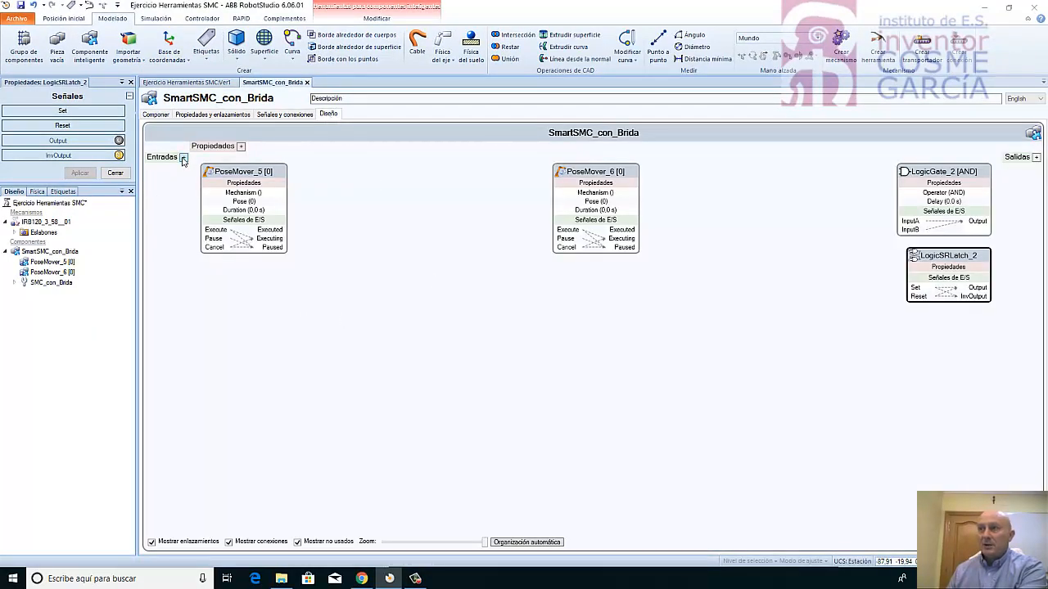
{"action": "left_click", "coordinate": [184, 158]}
{"action": "left_click", "coordinate": [432, 275]}
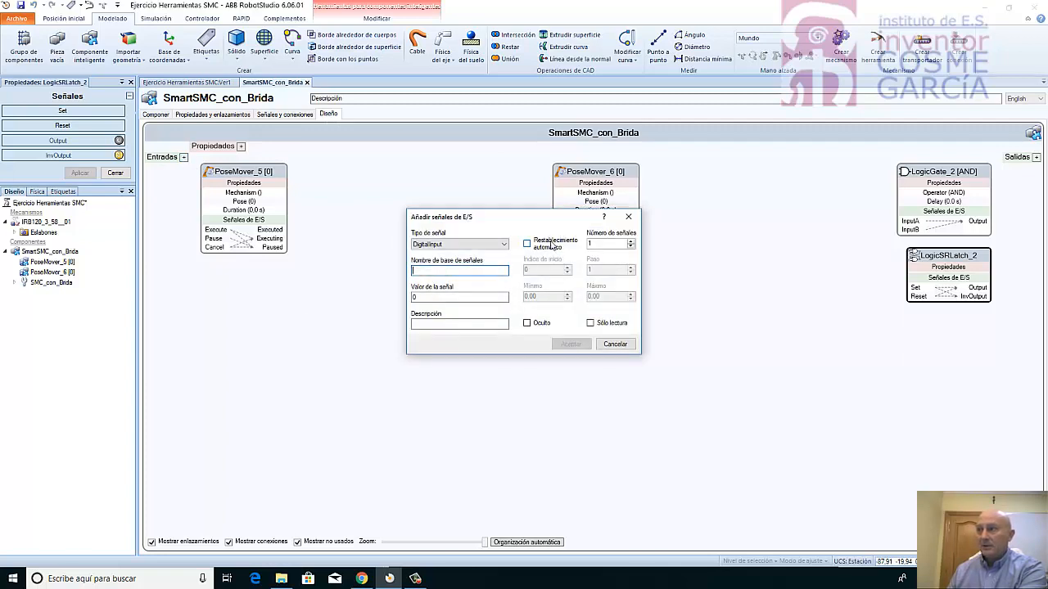
{"action": "type", "text": "accion"}
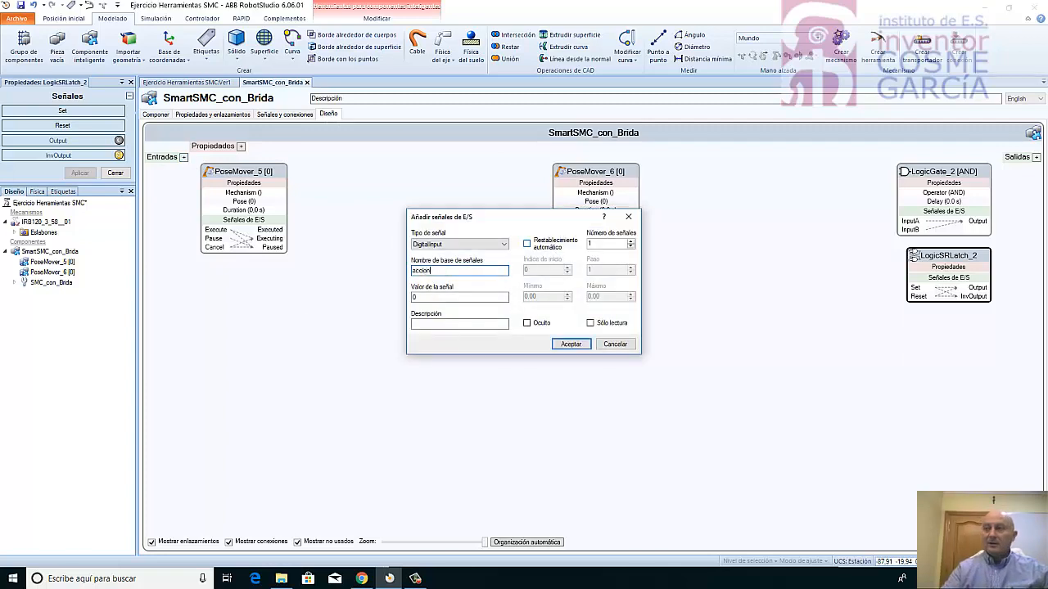
{"action": "left_click", "coordinate": [570, 344]}
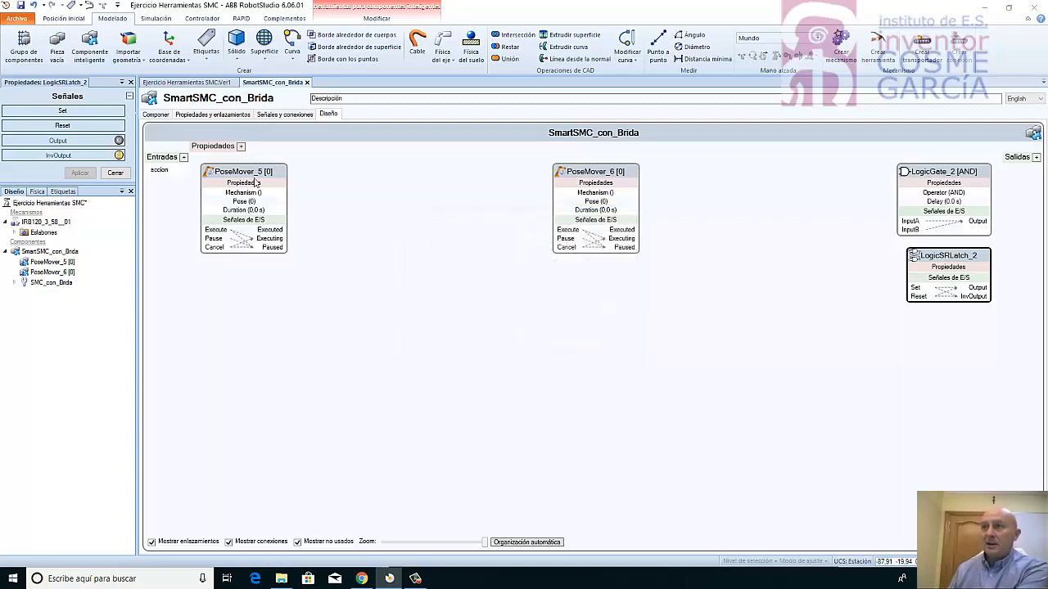
Rearrange the diagram with PoseMover_6 above PoseMover_5, and move LogicGate_2 and LogicSRLatch_2 closer to their right side
{"action": "left_click_drag", "start_coordinate": [248, 172], "coordinate": [607, 350]}
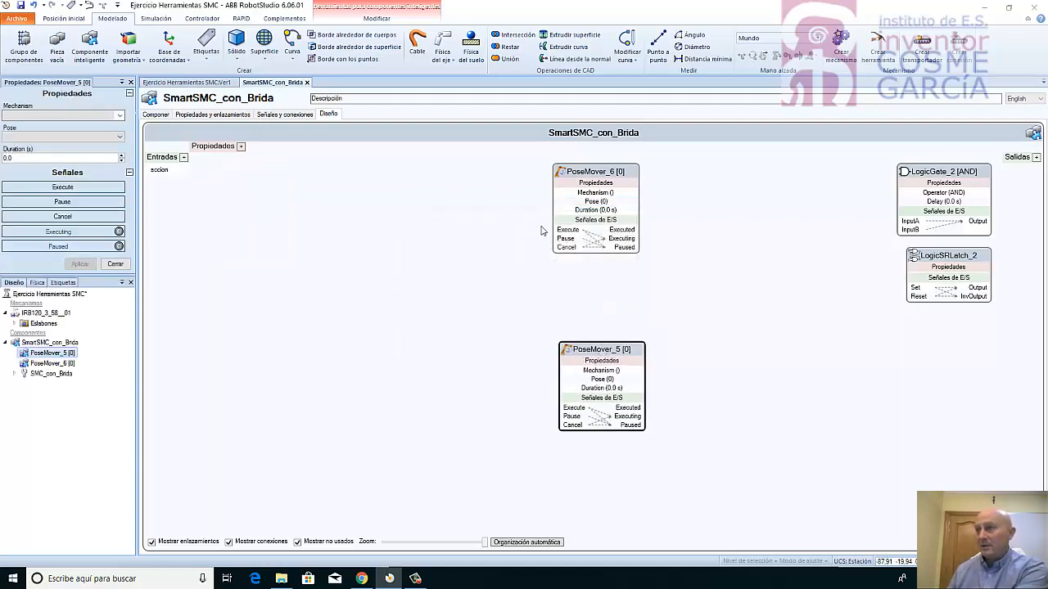
{"action": "left_click_drag", "start_coordinate": [597, 183], "coordinate": [498, 195]}
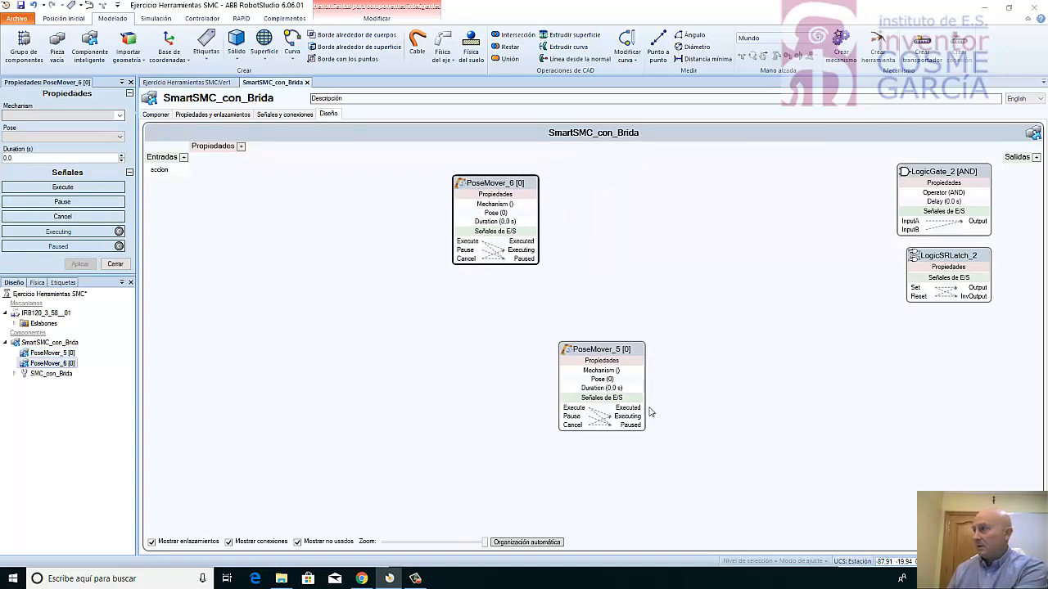
{"action": "left_click_drag", "start_coordinate": [606, 350], "coordinate": [521, 392]}
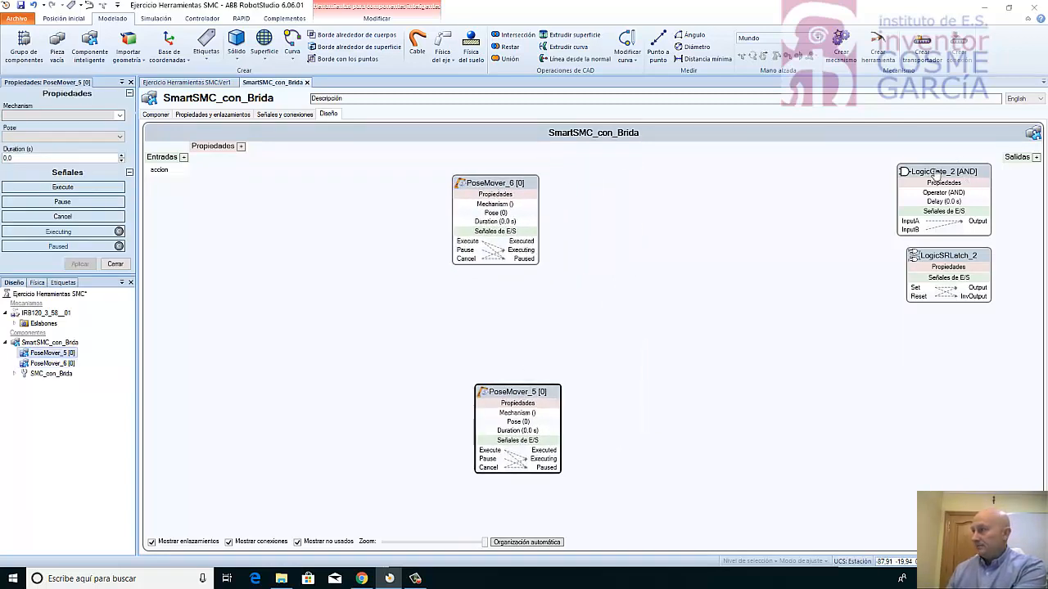
{"action": "left_click_drag", "start_coordinate": [932, 175], "coordinate": [676, 195]}
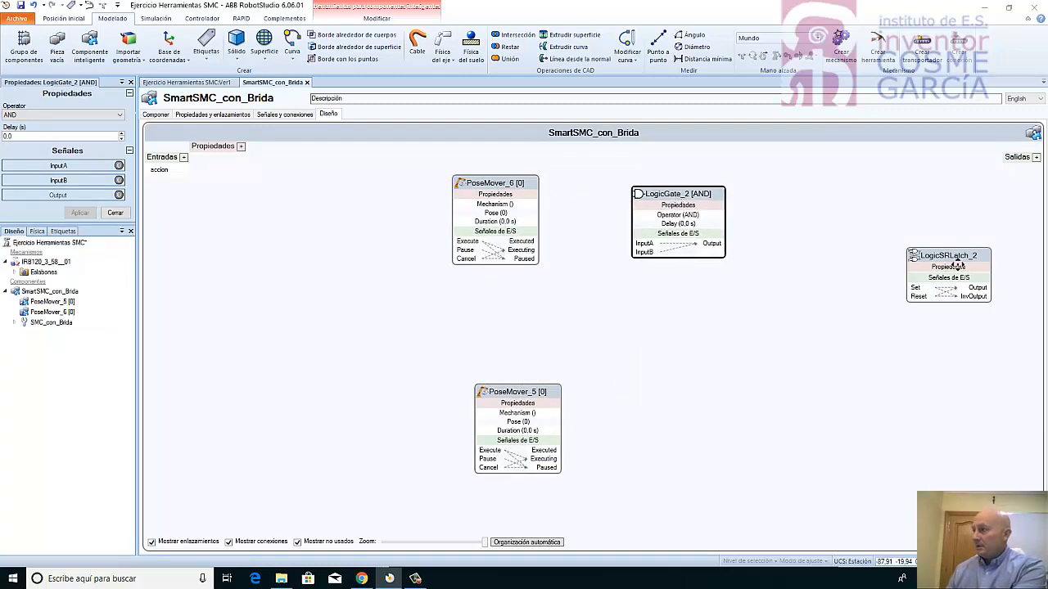
{"action": "left_click_drag", "start_coordinate": [957, 267], "coordinate": [777, 382]}
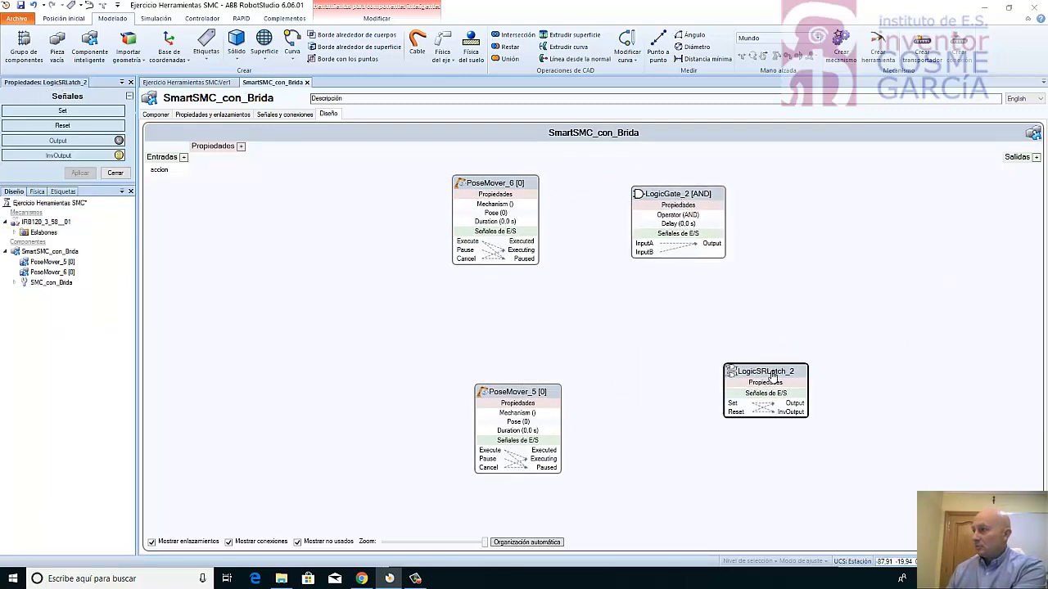
Add a digital output signal named PinzaAbierta to SmartSMC_con_Brida
{"action": "left_click", "coordinate": [1036, 158]}
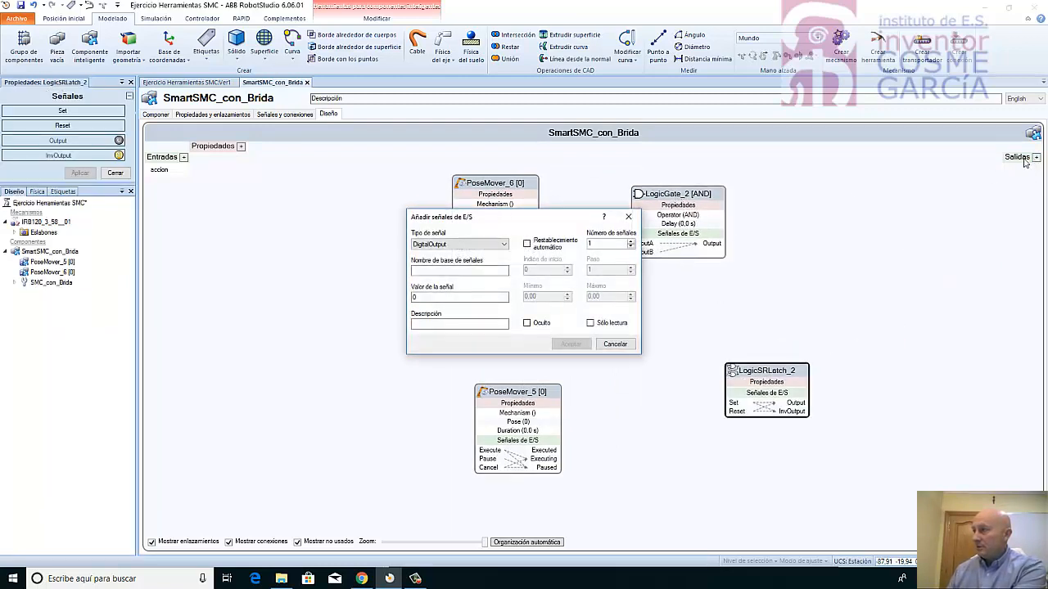
{"action": "left_click", "coordinate": [442, 274]}
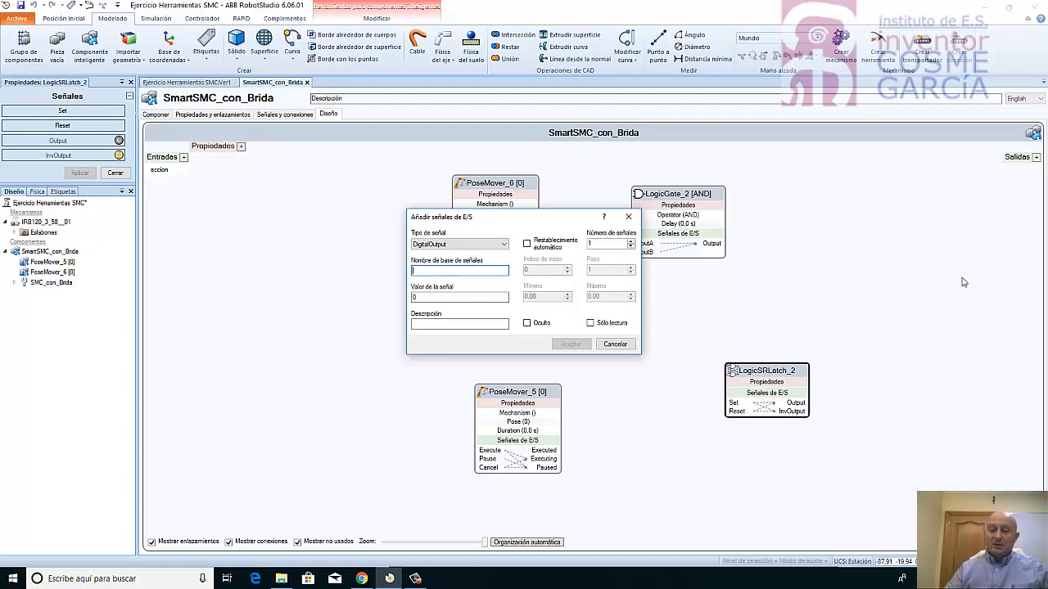
{"action": "type", "text": "Pinz"}
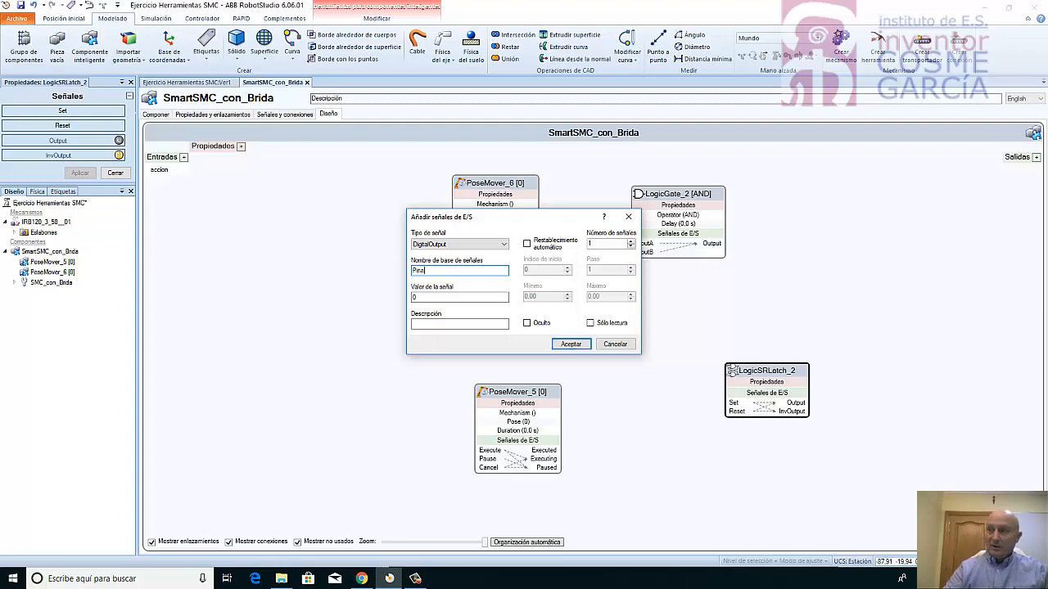
{"action": "type", "text": "aAb"}
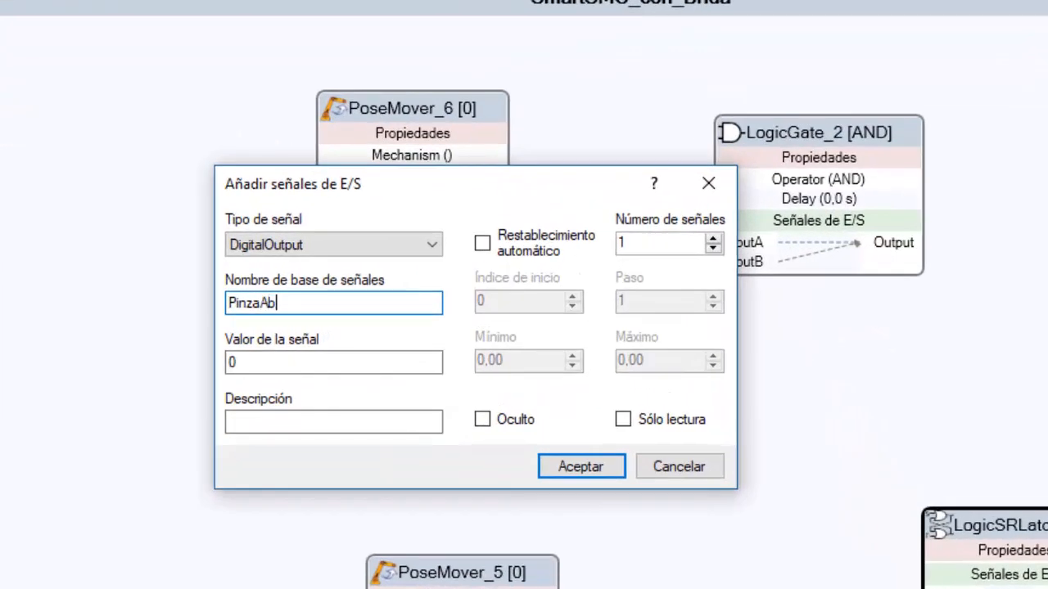
{"action": "type", "text": "erta"}
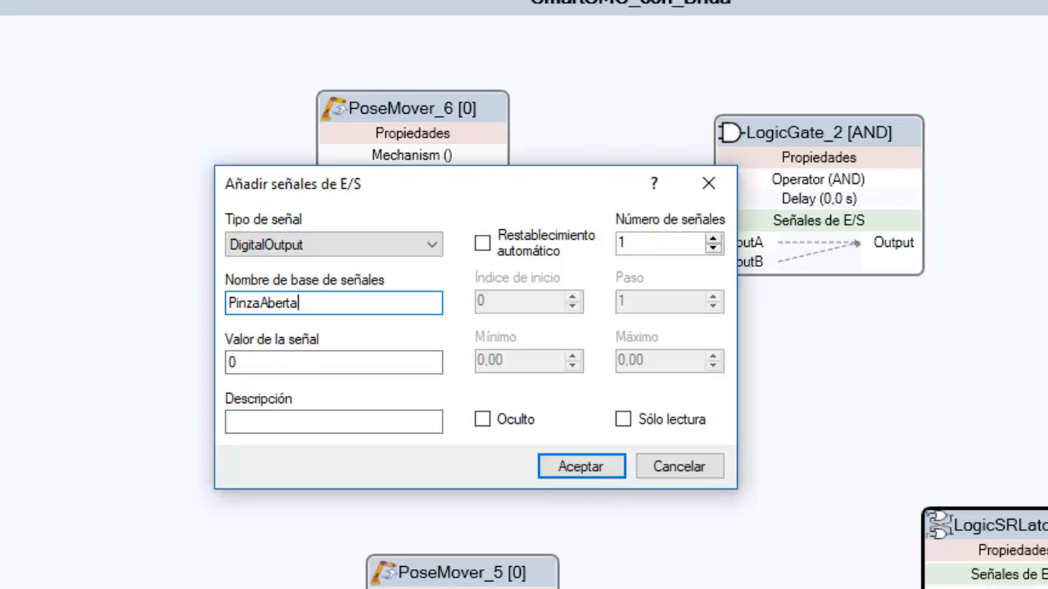
{"action": "key", "text": "BackSpace"}
{"action": "key", "text": "BackSpace"}
{"action": "key", "text": "BackSpace"}
{"action": "key", "text": "Return"}
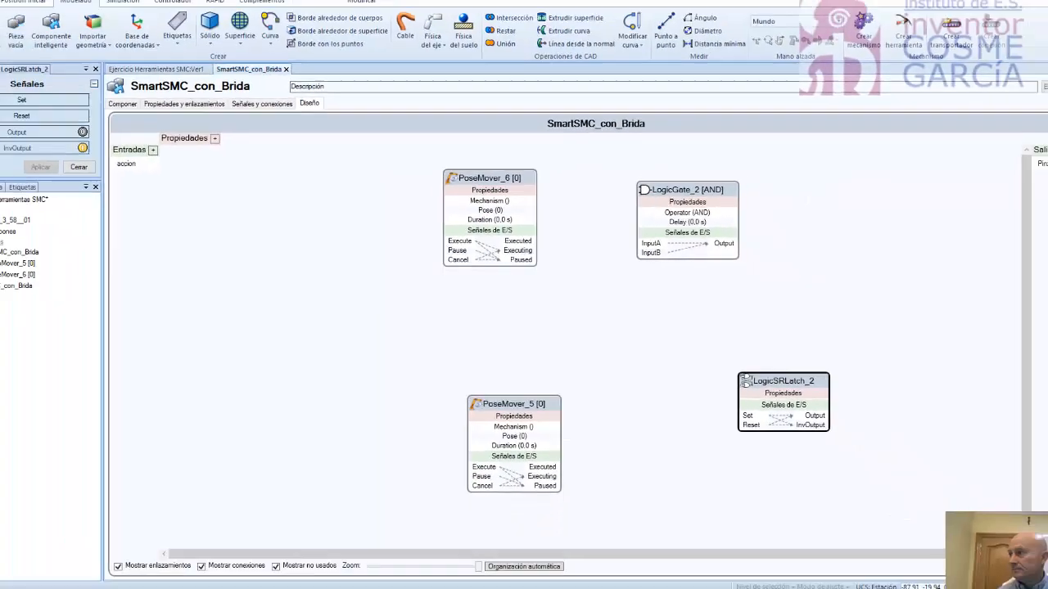
Add a second digital output signal named PinzaCerrada to SmartSMC_con_Brida
{"action": "left_click", "coordinate": [1035, 158]}
{"action": "left_click", "coordinate": [486, 271]}
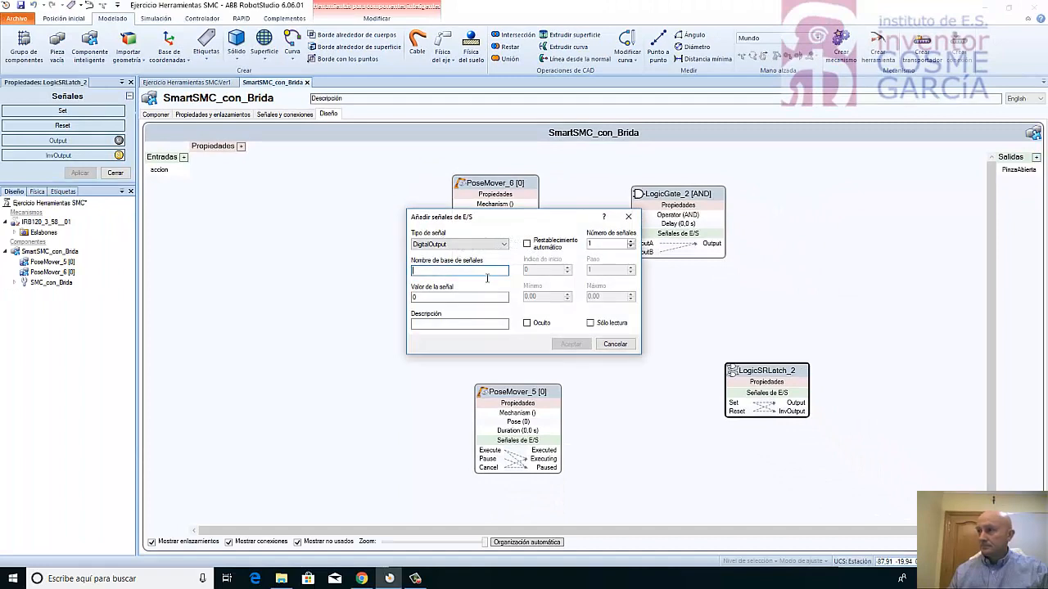
{"action": "type", "text": "PinzaCerrada"}
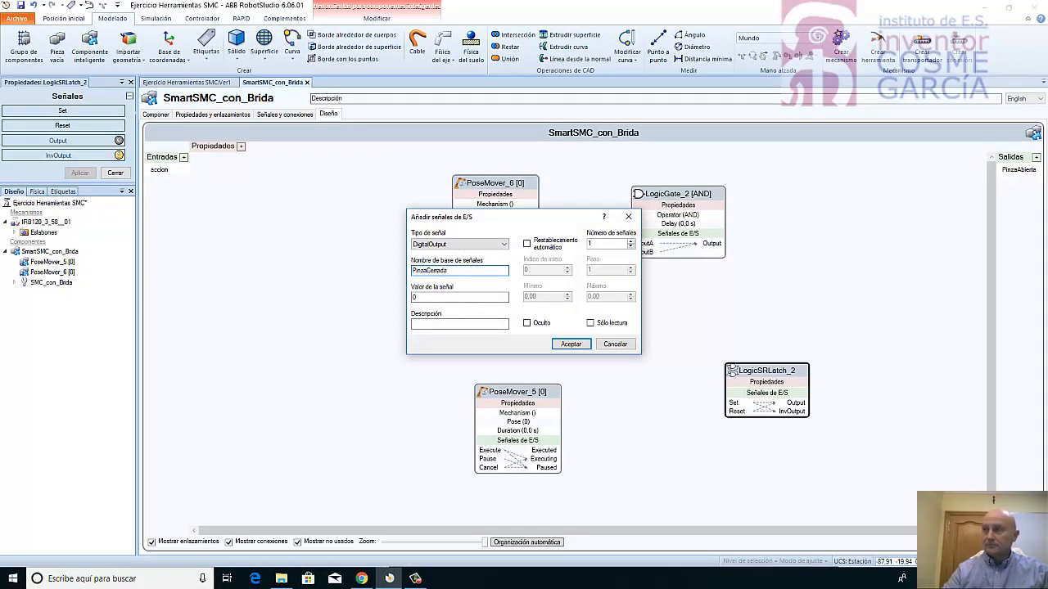
{"action": "left_click", "coordinate": [571, 344]}
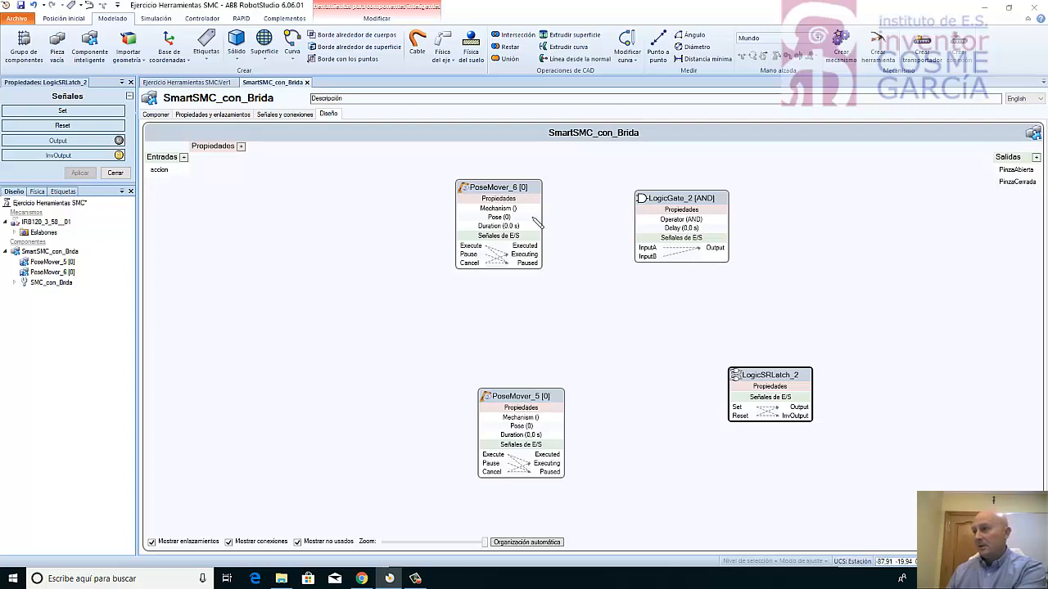
Assign the mechanism SmartSMC_con_Brida/SMC_con_Brida to PoseMover_6 and choose the pose cerrada
{"action": "left_click", "coordinate": [501, 188]}
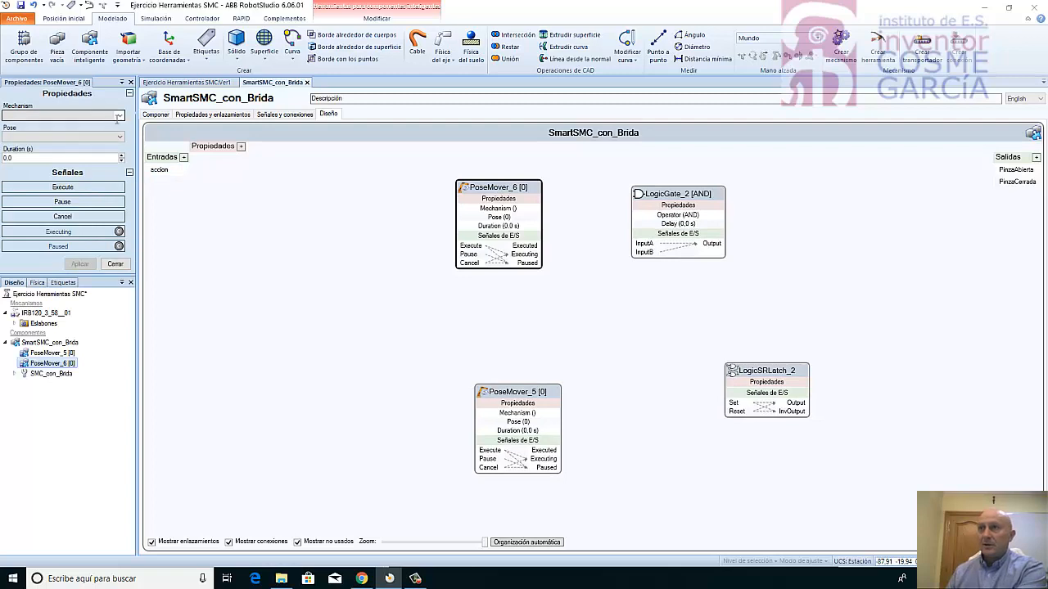
{"action": "left_click", "coordinate": [119, 116]}
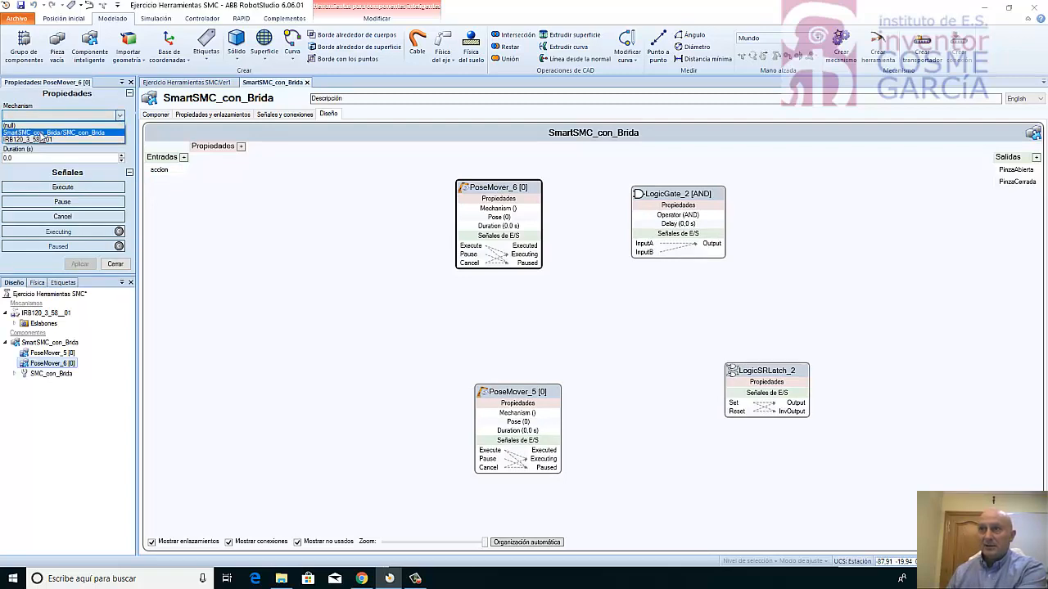
{"action": "left_click", "coordinate": [41, 133]}
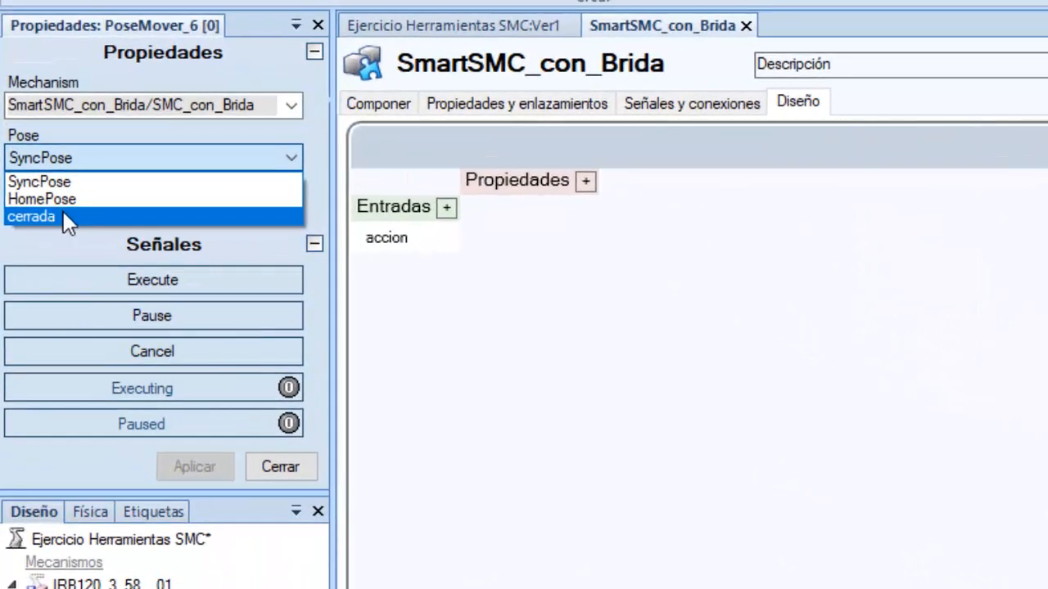
{"action": "left_click", "coordinate": [63, 212]}
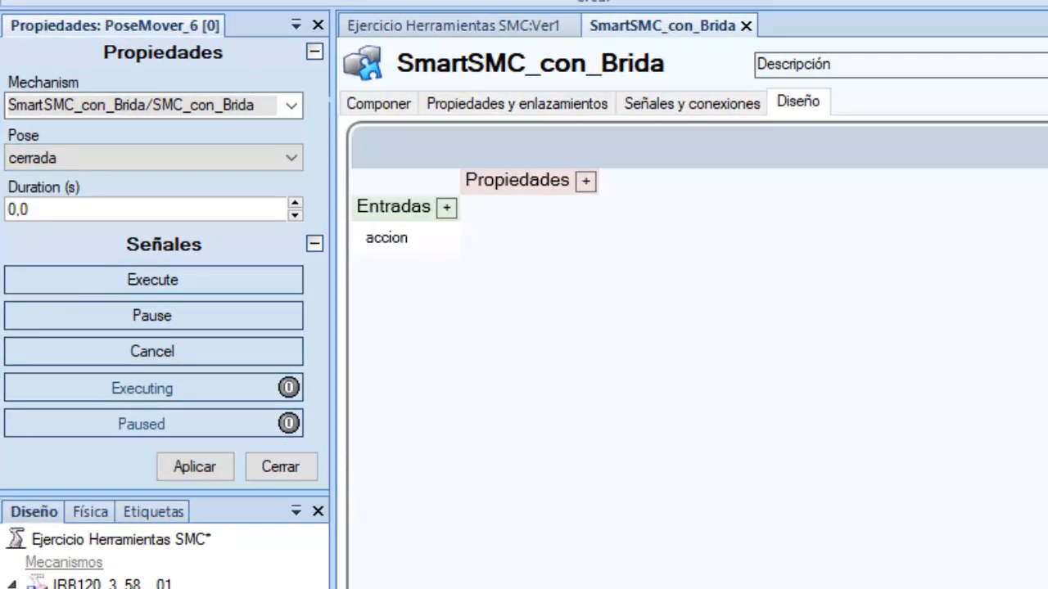
Assign the mechanism SmartSMC_con_Brida/SMC_con_Brida to PoseMover_5 and choose the pose HomePose
{"action": "left_click", "coordinate": [814, 546]}
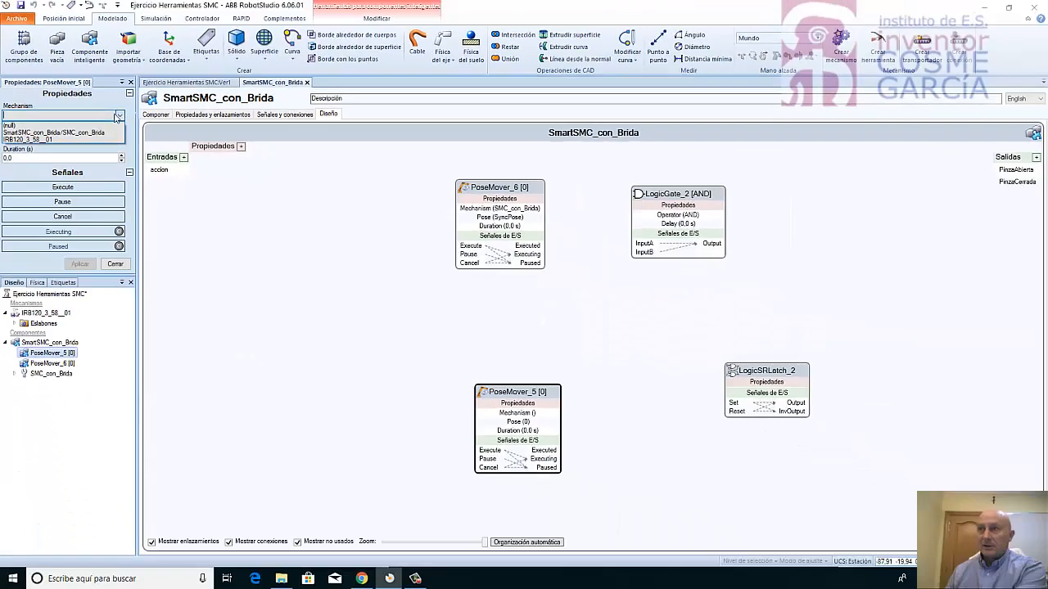
{"action": "left_click", "coordinate": [189, 112]}
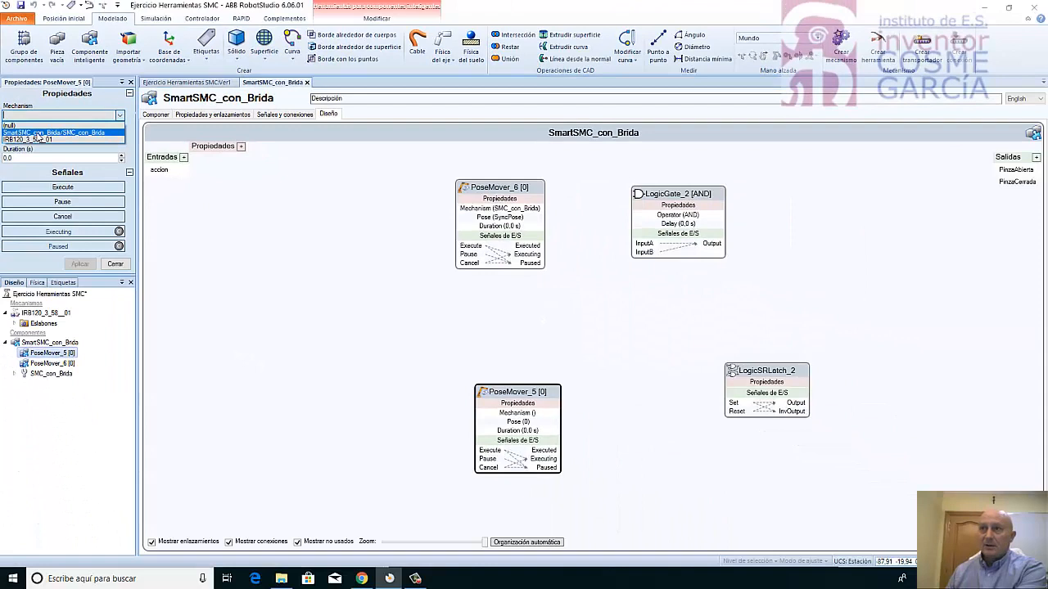
{"action": "left_click", "coordinate": [49, 131]}
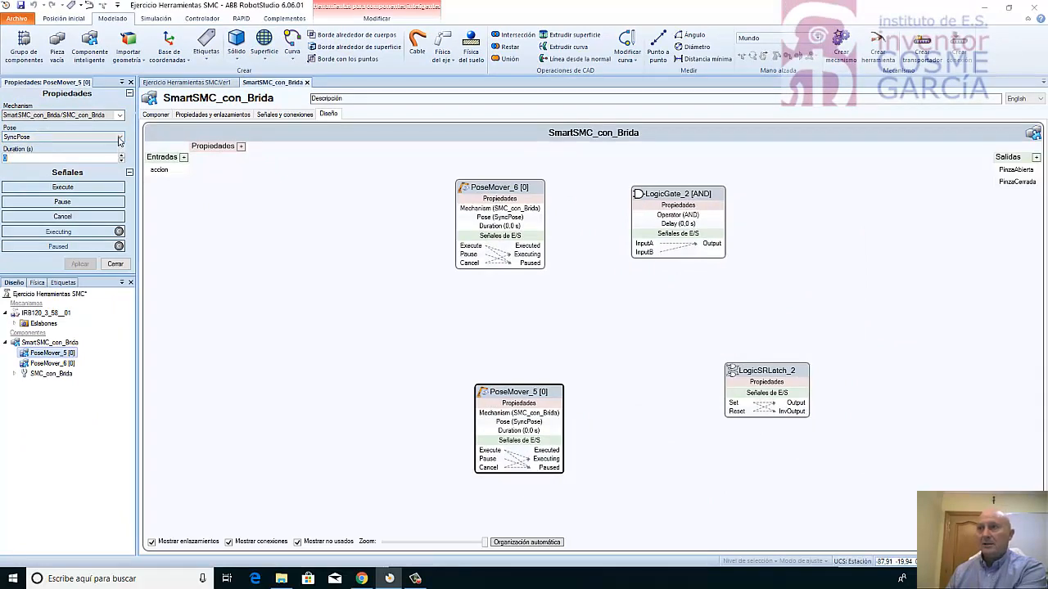
{"action": "left_click", "coordinate": [119, 141]}
{"action": "left_click", "coordinate": [45, 158]}
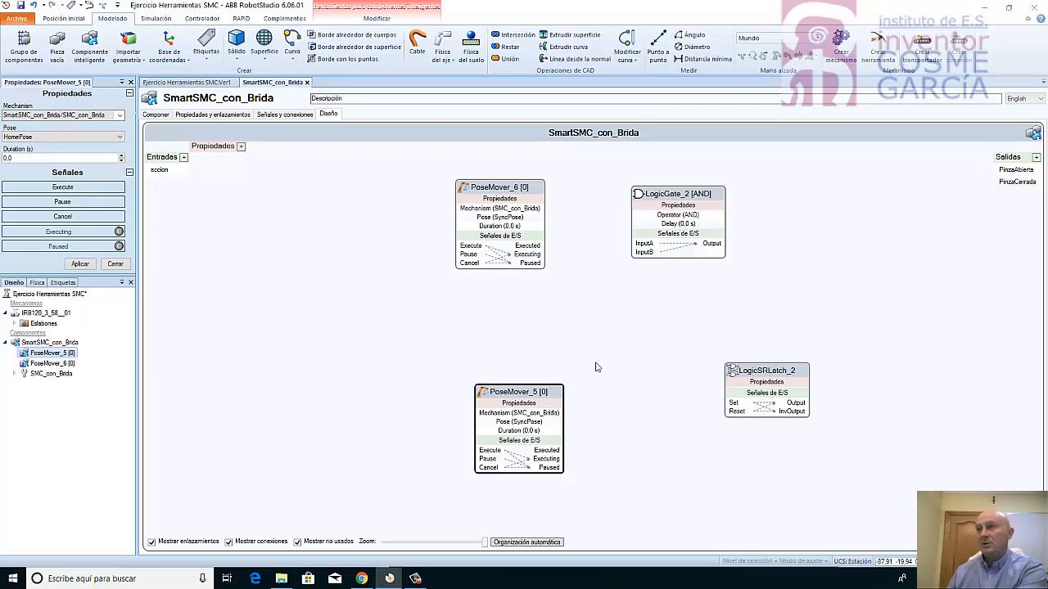
Align PoseMover_5 below PoseMover_6 and connect the accion input to the Execute signal of PoseMover_6
{"action": "left_click_drag", "start_coordinate": [504, 394], "coordinate": [490, 380]}
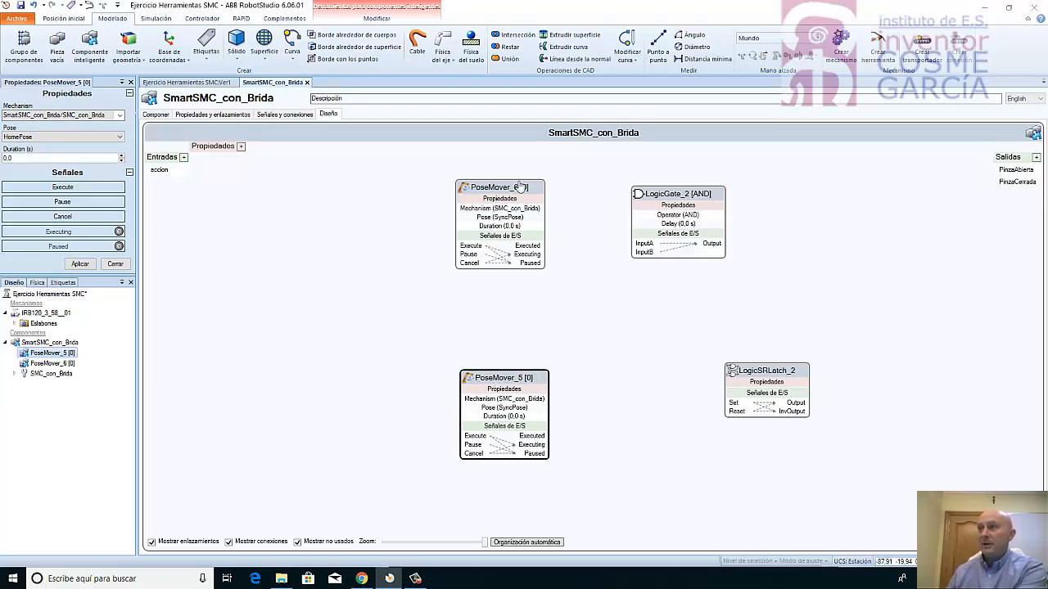
{"action": "left_click_drag", "start_coordinate": [170, 169], "coordinate": [458, 245]}
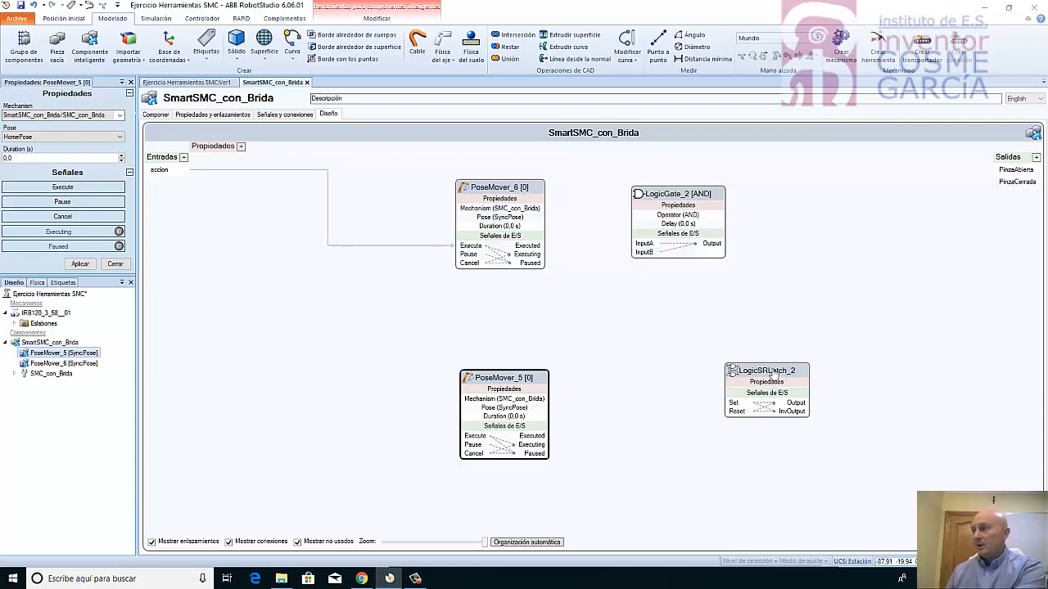
Set LogicGate_2 to NOT just before PoseMover_5, wiring accion to its InputA and its Output to the Execute signal of PoseMover_5
{"action": "left_click_drag", "start_coordinate": [688, 204], "coordinate": [366, 373]}
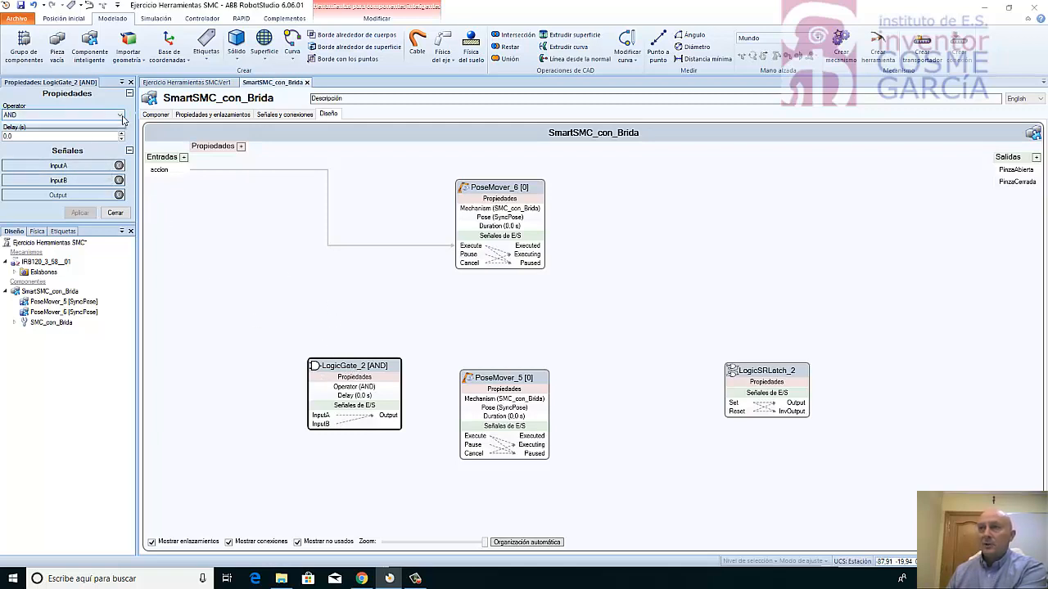
{"action": "left_click", "coordinate": [51, 115]}
{"action": "left_click", "coordinate": [24, 146]}
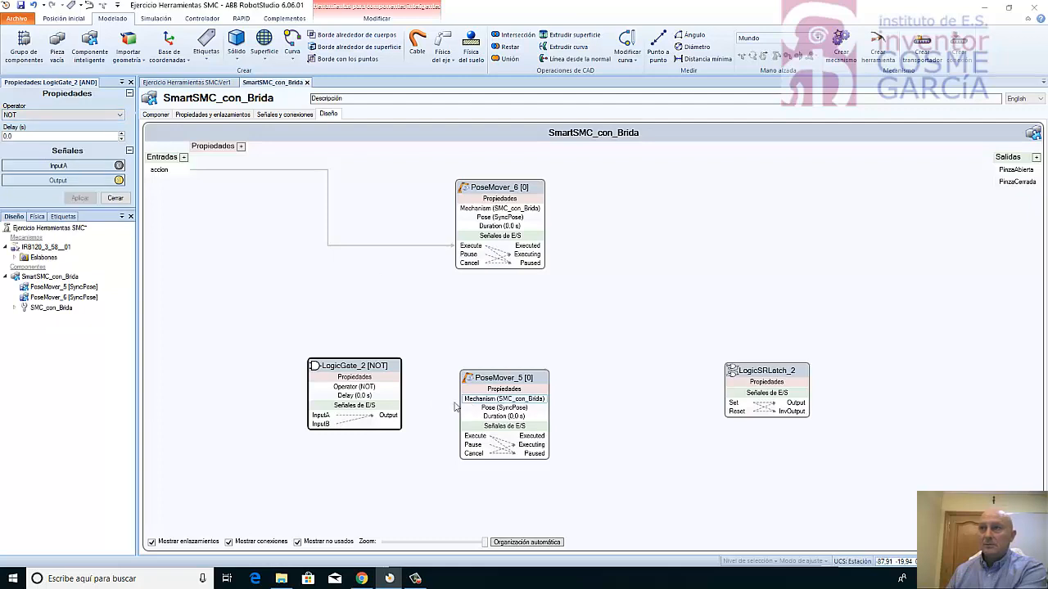
{"action": "left_click_drag", "start_coordinate": [160, 169], "coordinate": [320, 417]}
{"action": "left_click_drag", "start_coordinate": [396, 416], "coordinate": [483, 438]}
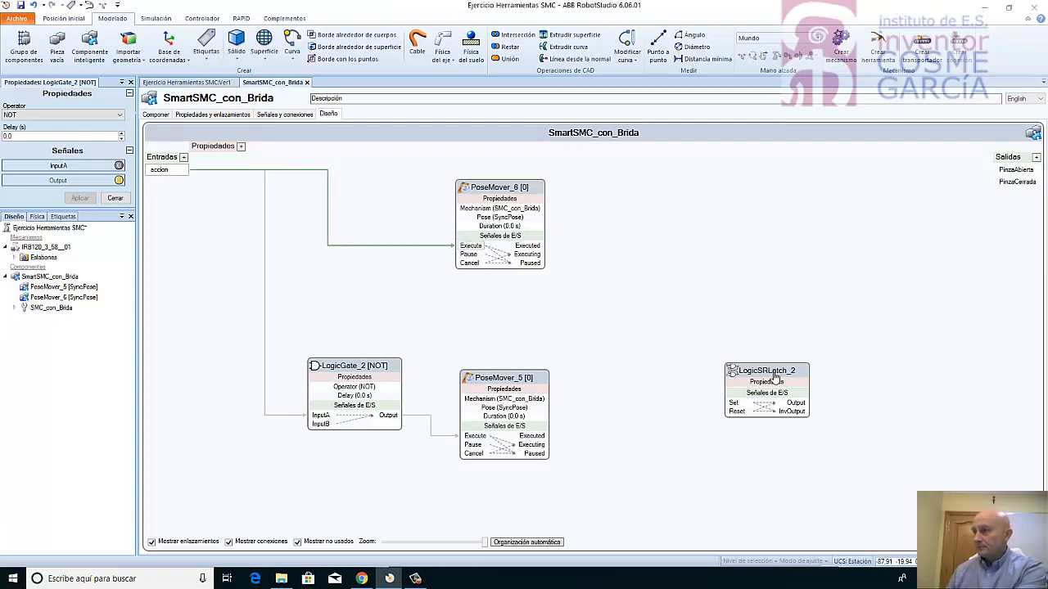
Place LogicSRLatch_2 beside PoseMover_6, connecting Executed of PoseMover_6 to its Set and its Output to PinzaCerrada
{"action": "left_click_drag", "start_coordinate": [776, 377], "coordinate": [742, 227]}
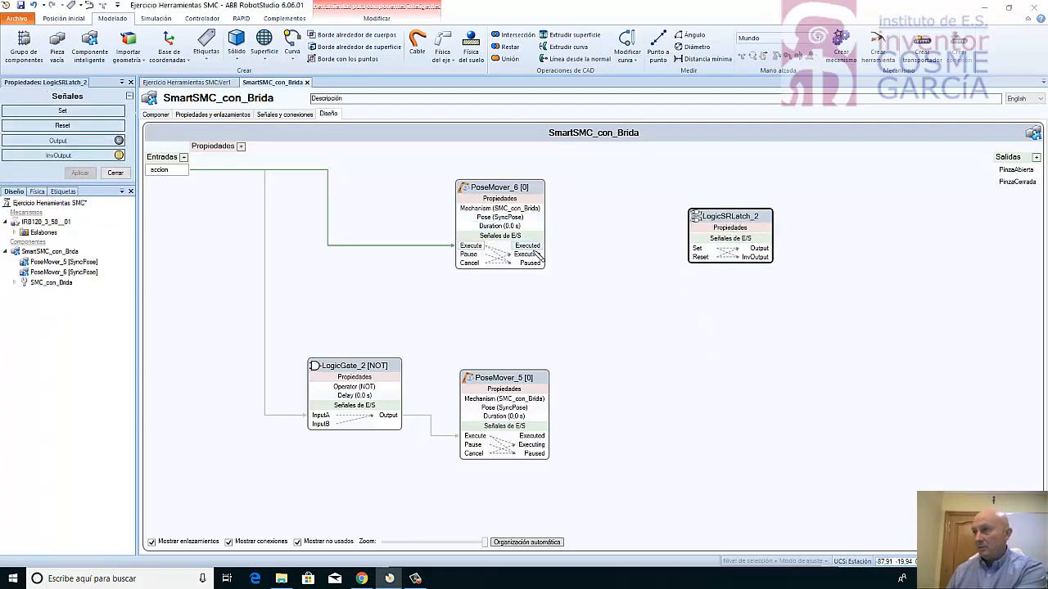
{"action": "left_click_drag", "start_coordinate": [550, 250], "coordinate": [701, 254]}
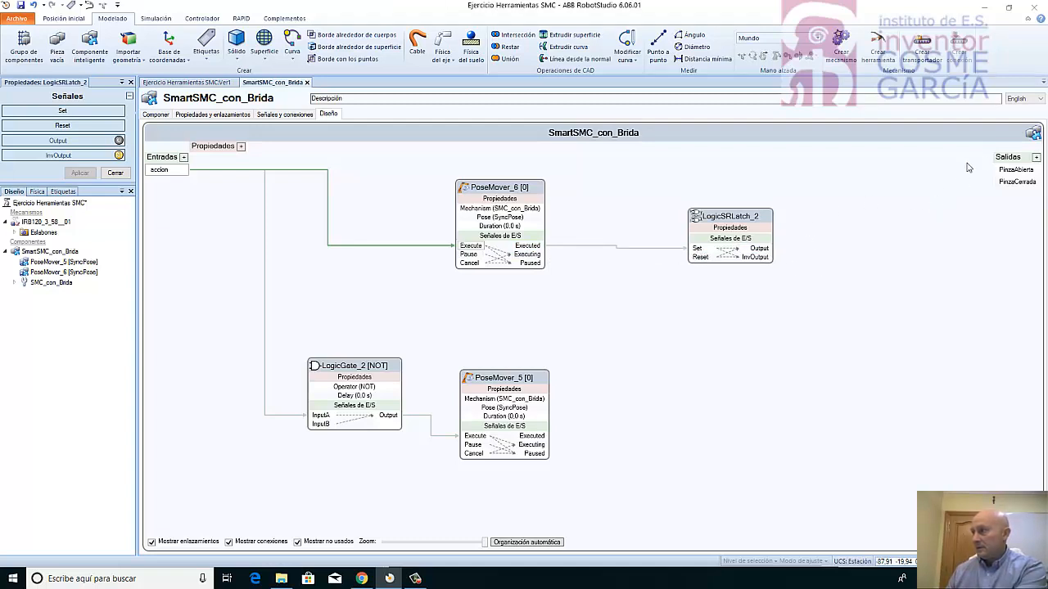
{"action": "left_click_drag", "start_coordinate": [773, 248], "coordinate": [1016, 181]}
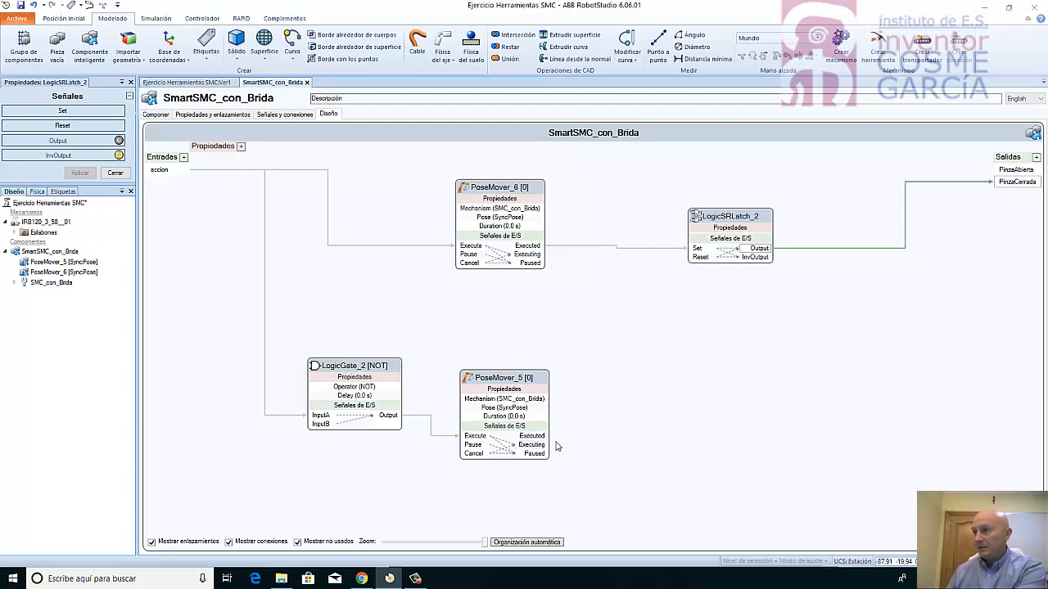
Connect Executed of PoseMover_5 to Reset of LogicSRLatch_2, and the latch's InvOutput to PinzaAbierta
{"action": "left_click_drag", "start_coordinate": [547, 436], "coordinate": [697, 257]}
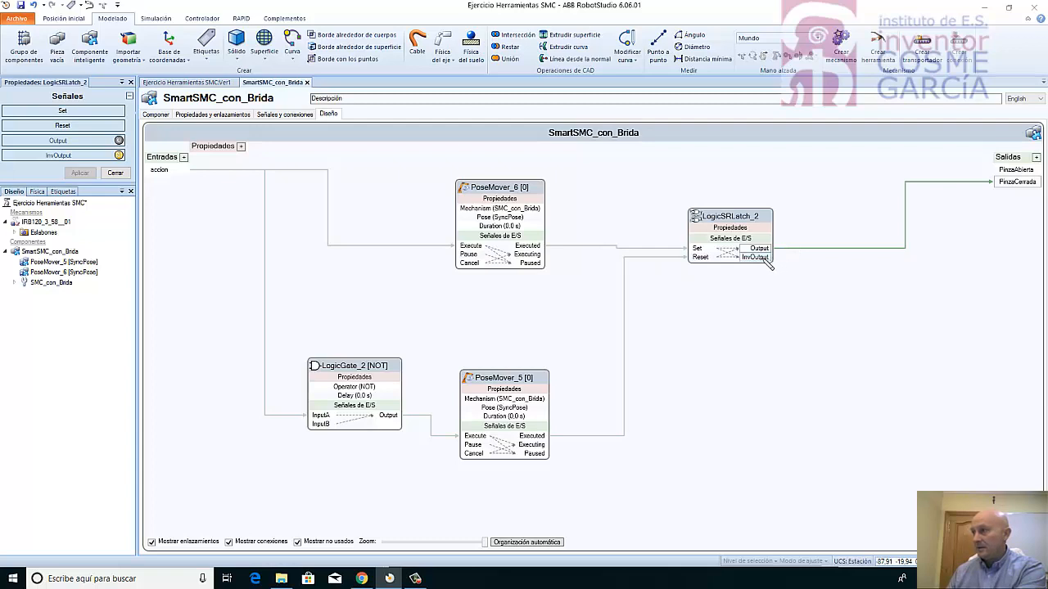
{"action": "left_click_drag", "start_coordinate": [766, 259], "coordinate": [1013, 170]}
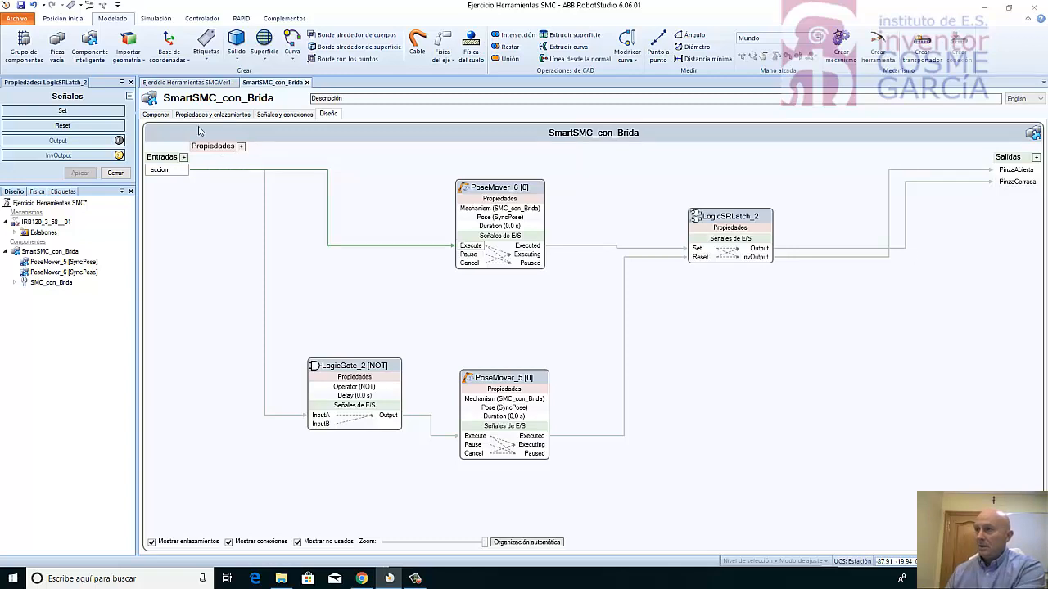
Review the subcomponents of SmartSMC_con_Brida and compare its list of signals and connections with the design diagram
{"action": "left_click", "coordinate": [160, 115]}
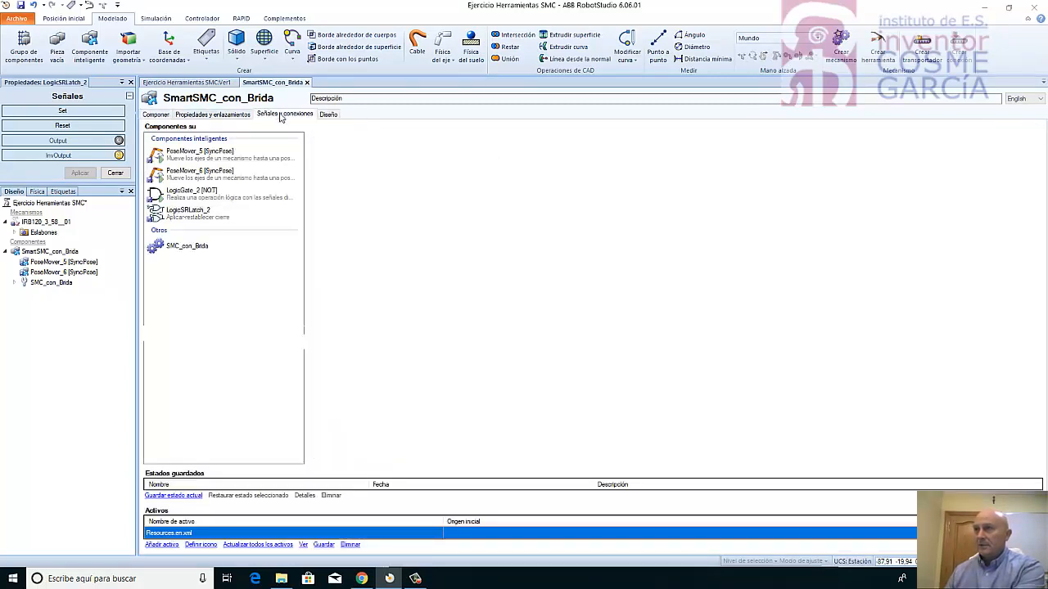
{"action": "left_click", "coordinate": [284, 115]}
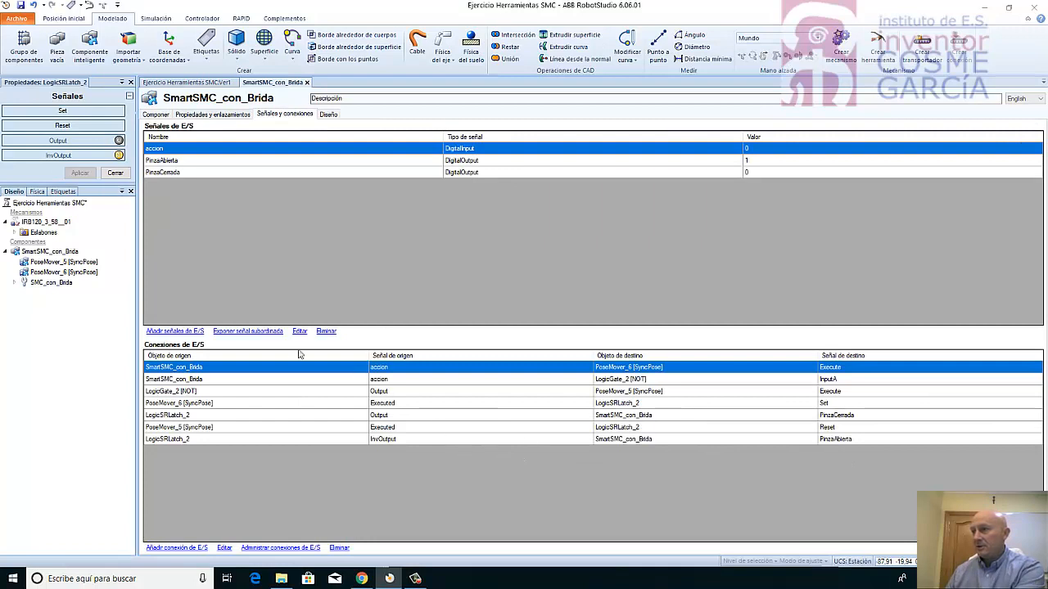
{"action": "left_click", "coordinate": [327, 115]}
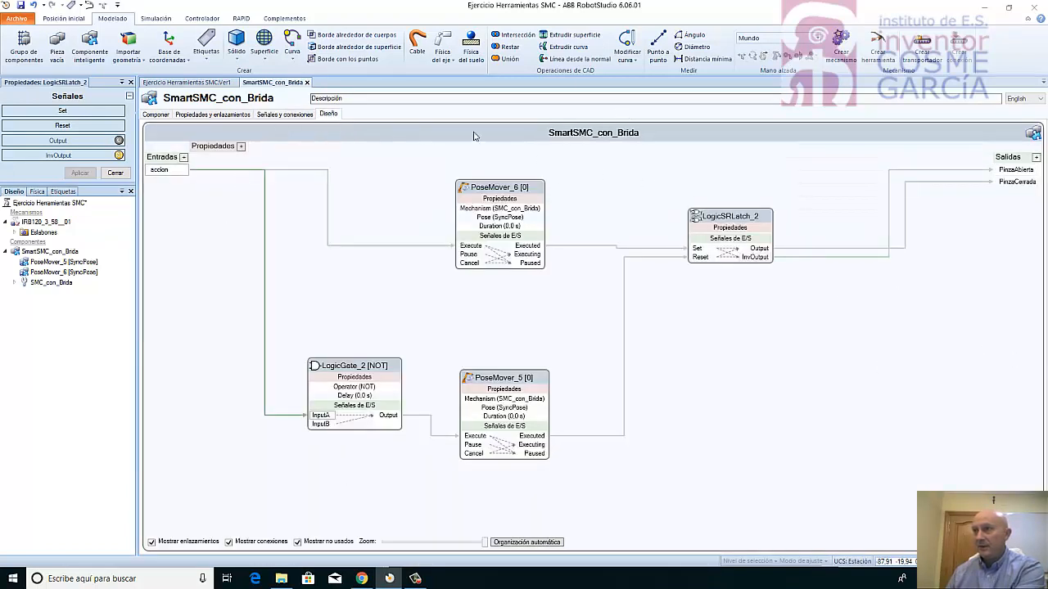
{"action": "left_click", "coordinate": [283, 115]}
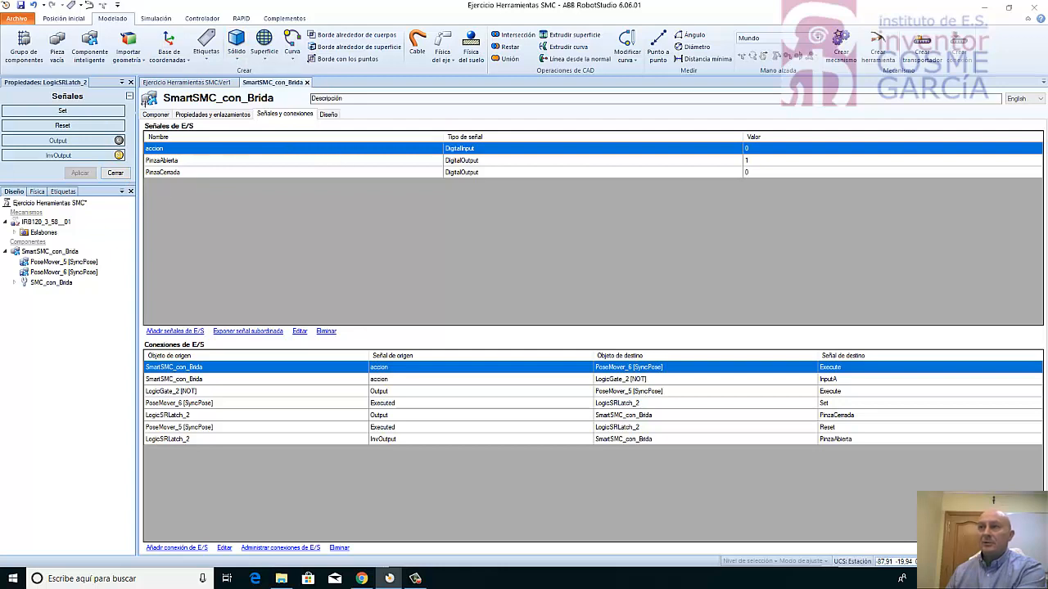
Return to the station's 3D view and activate the accion signal of SmartSMC_con_Brida to test the gripper
{"action": "left_click", "coordinate": [130, 83]}
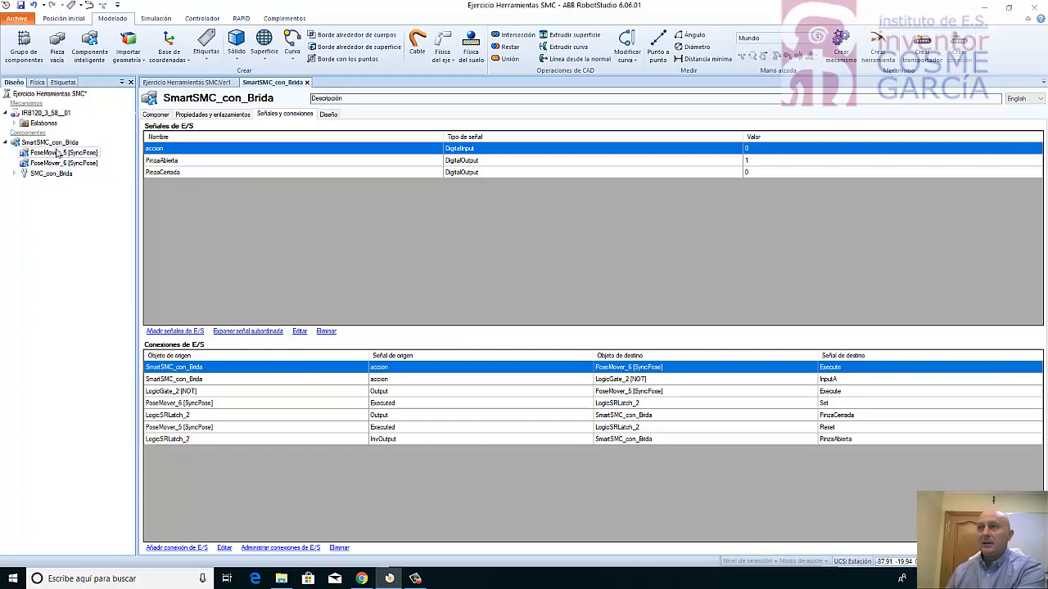
{"action": "left_click", "coordinate": [189, 83]}
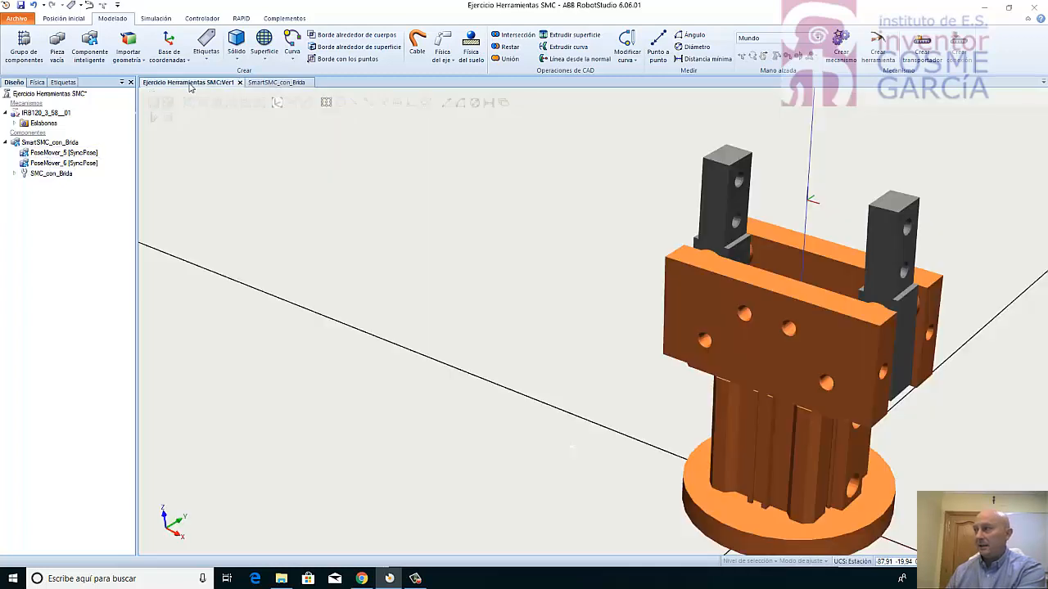
{"action": "left_click", "coordinate": [47, 144]}
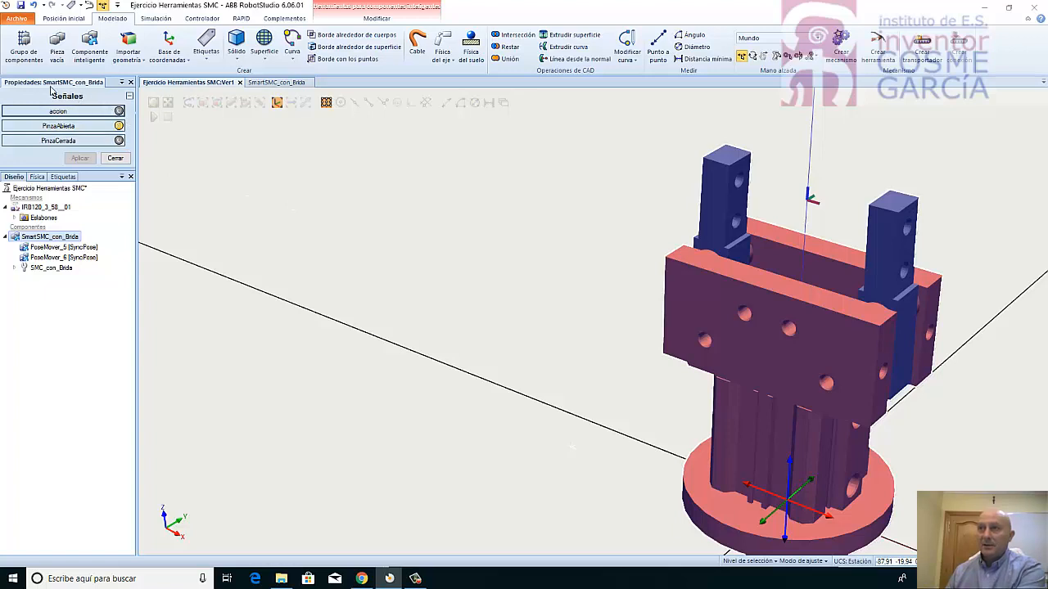
{"action": "left_click", "coordinate": [123, 114]}
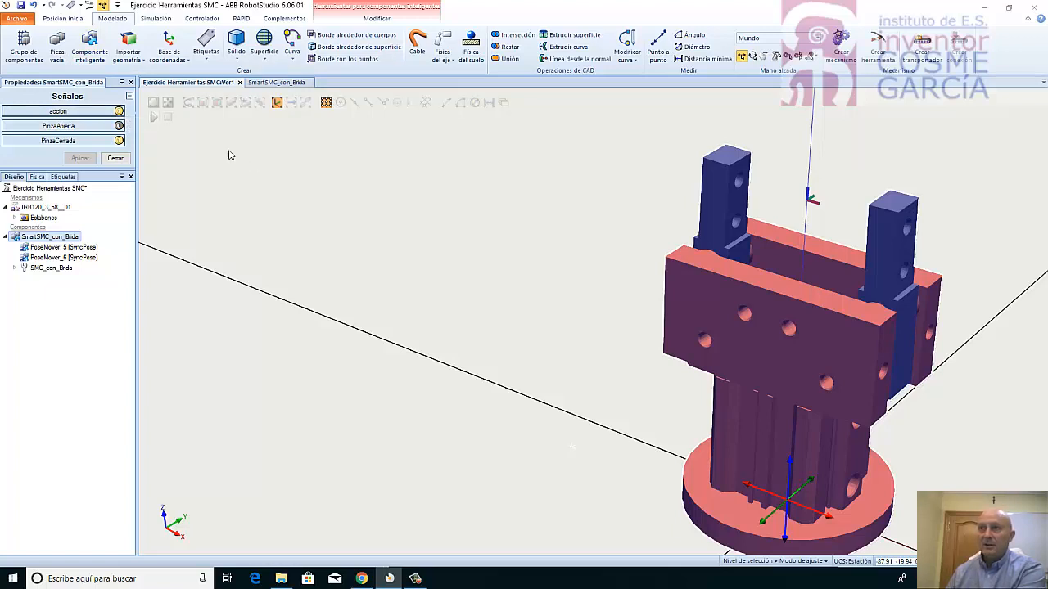
Toggle the accion signal of SmartSMC_con_Brida repeatedly to test opening and closing the gripper, finishing closed, and close its properties
{"action": "left_click", "coordinate": [119, 112]}
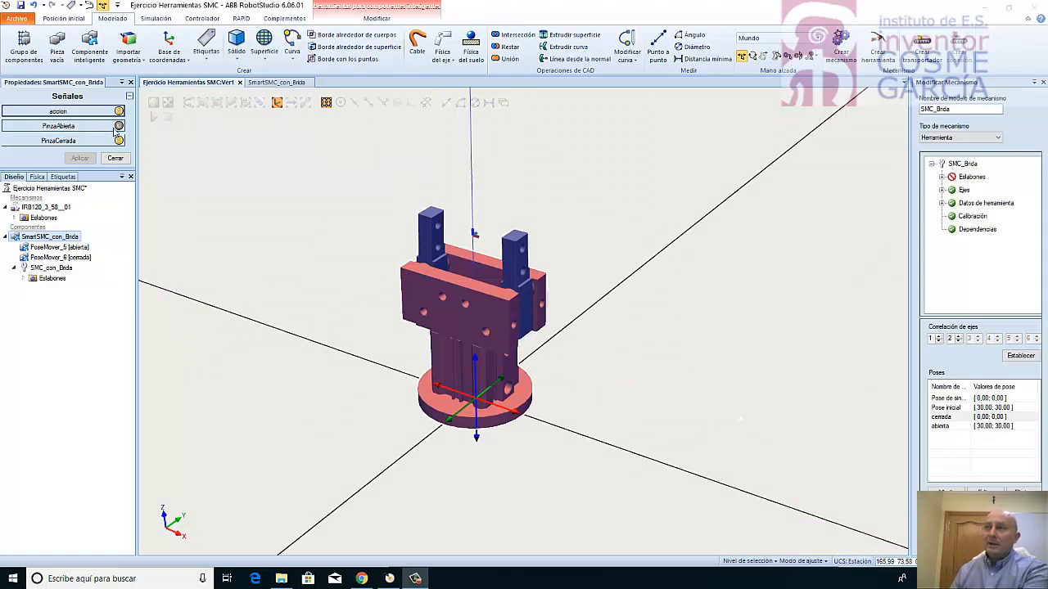
{"action": "left_click", "coordinate": [120, 111]}
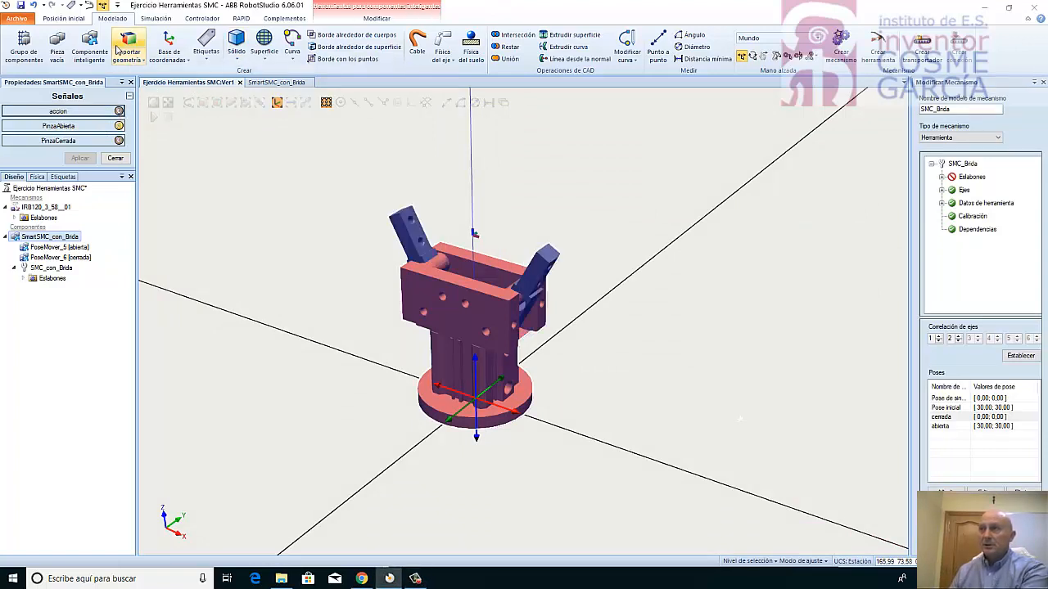
{"action": "left_click", "coordinate": [121, 113]}
{"action": "left_click", "coordinate": [121, 113]}
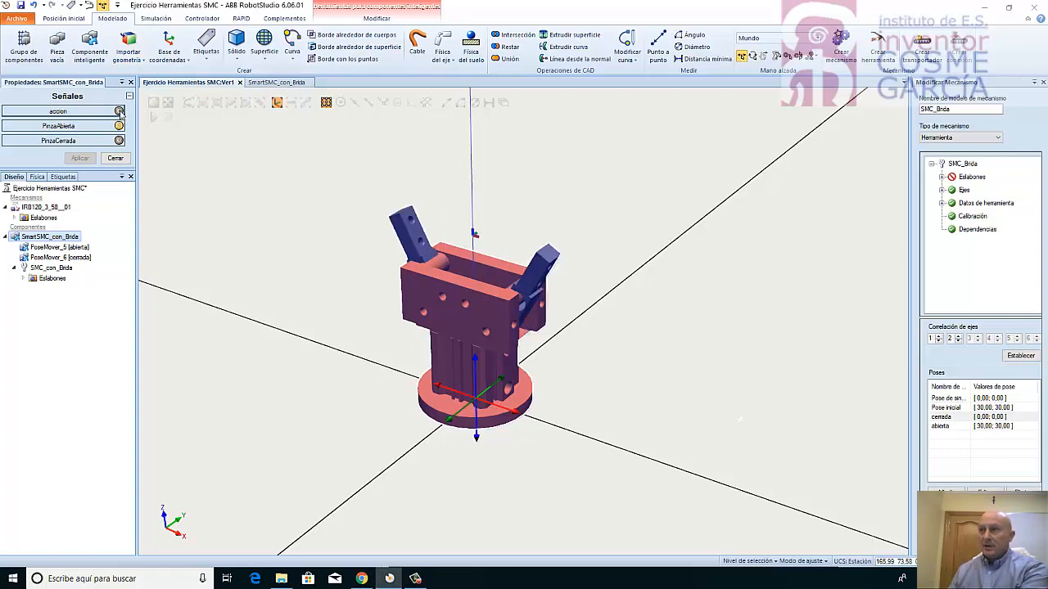
{"action": "left_click", "coordinate": [121, 113]}
{"action": "left_click", "coordinate": [121, 112]}
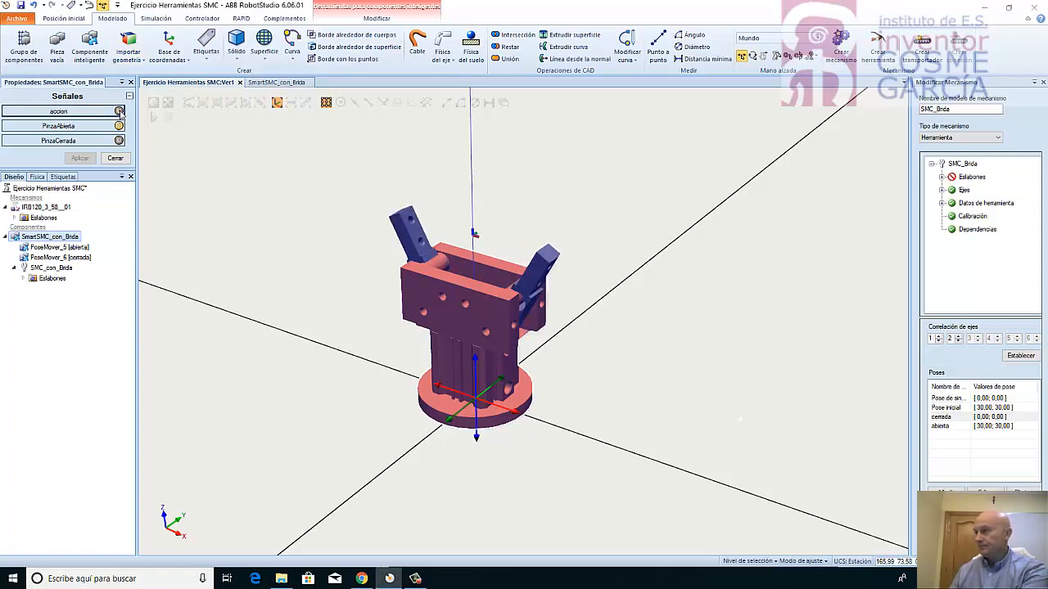
{"action": "left_click", "coordinate": [120, 112]}
{"action": "left_click", "coordinate": [120, 112]}
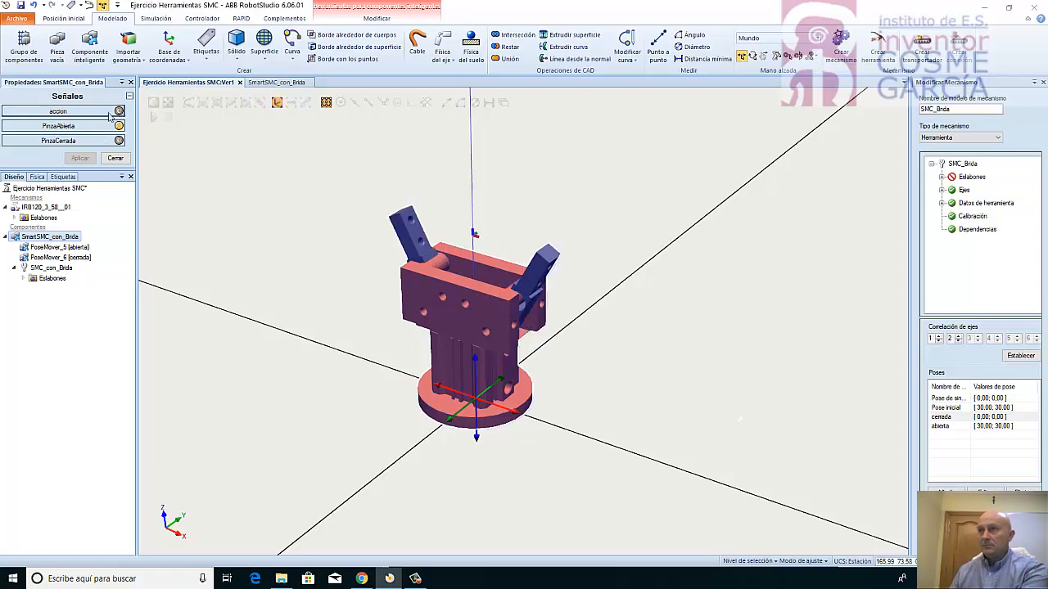
{"action": "left_click", "coordinate": [121, 112]}
{"action": "left_click", "coordinate": [115, 158]}
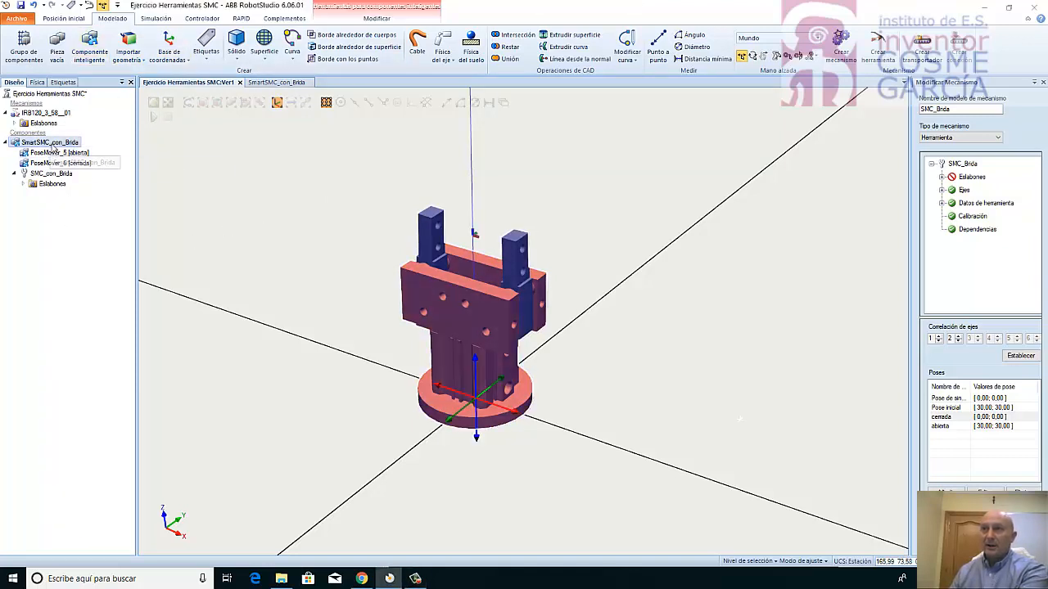
Save the SmartSMC_con_Brida component as a library file named SmartSMC_con_Brida in the RobotStudio Libraries folder
{"action": "right_click", "coordinate": [53, 147]}
{"action": "left_click", "coordinate": [95, 194]}
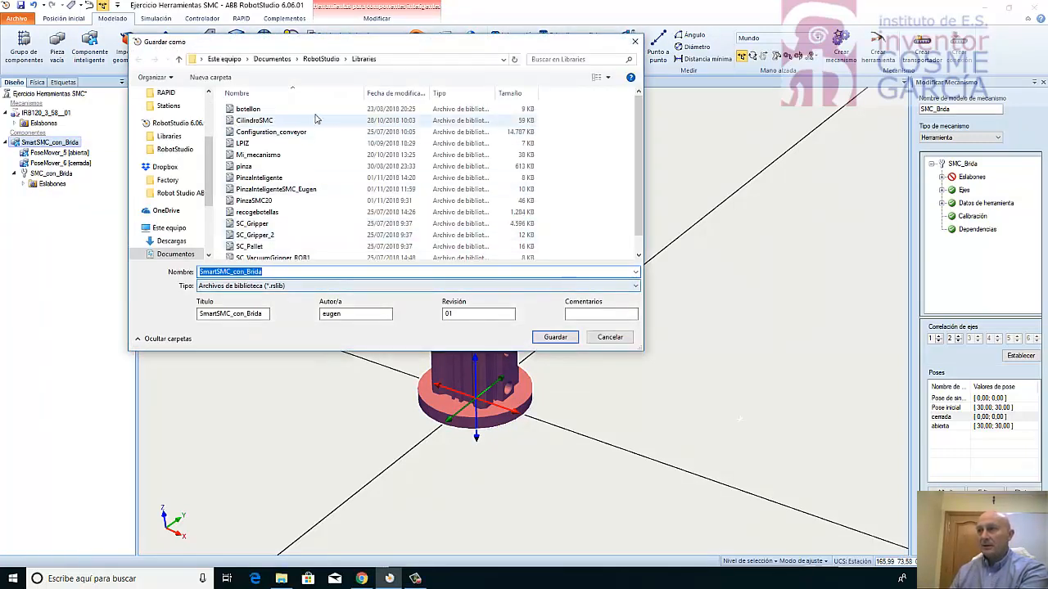
{"action": "left_click", "coordinate": [555, 337]}
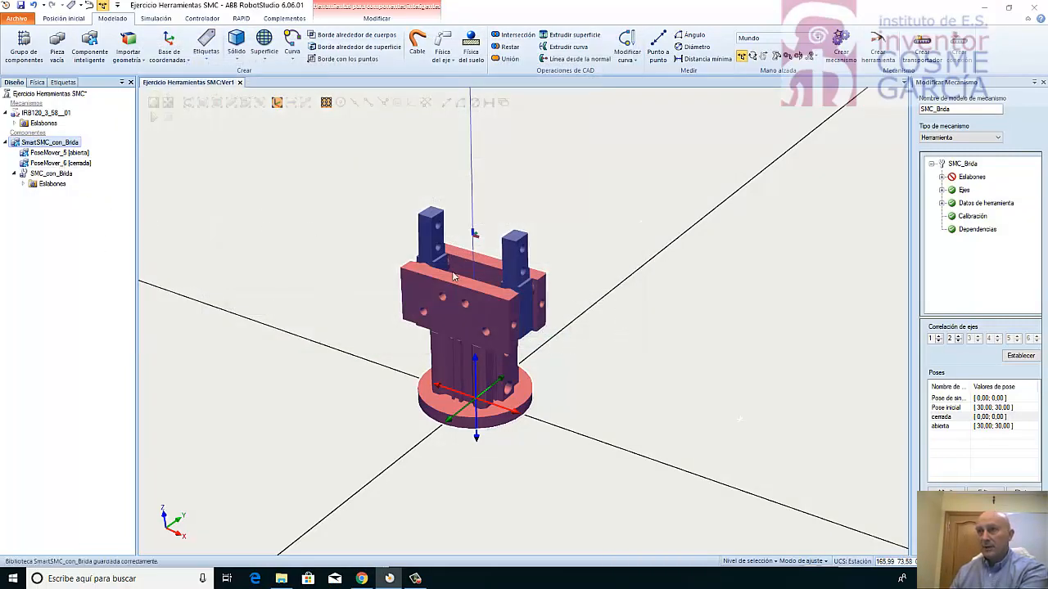
{"action": "left_click", "coordinate": [195, 247]}
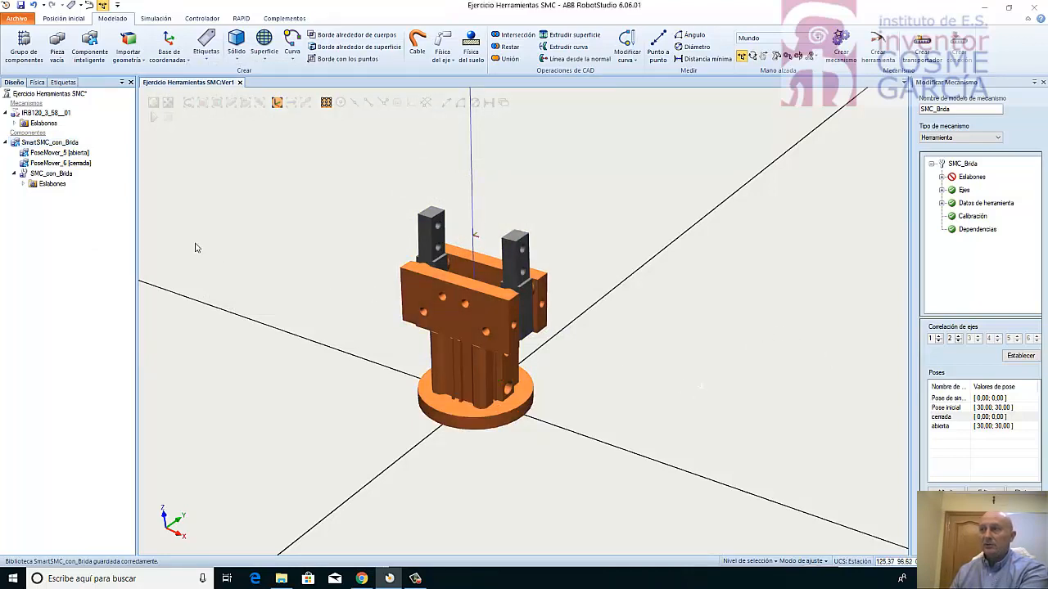
Delete SmartSMC_con_Brida from the station and import it again from the user library
{"action": "left_click", "coordinate": [43, 143]}
{"action": "key", "text": "Delete"}
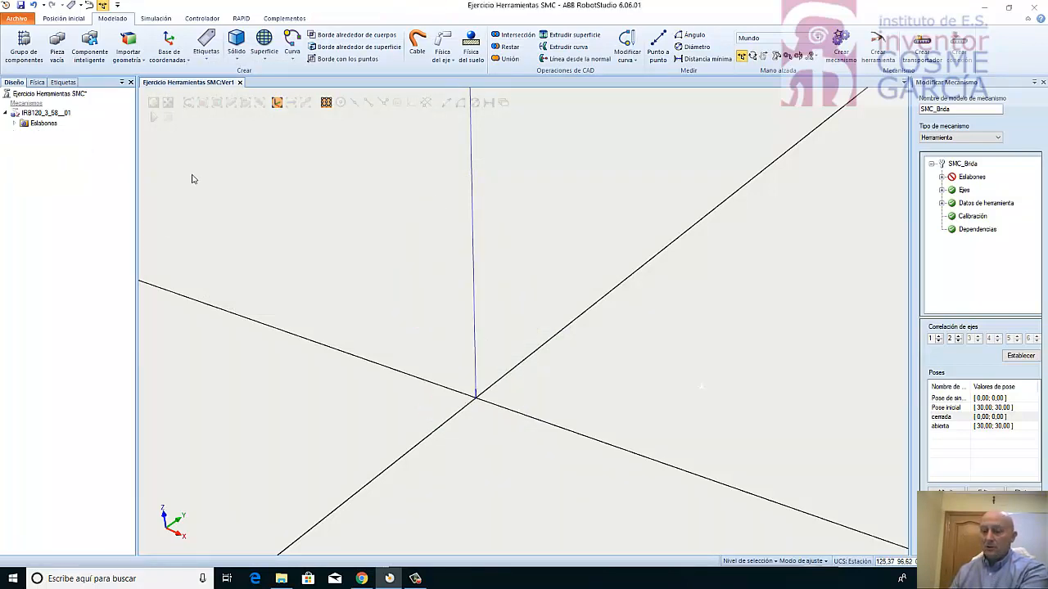
{"action": "left_click", "coordinate": [78, 22]}
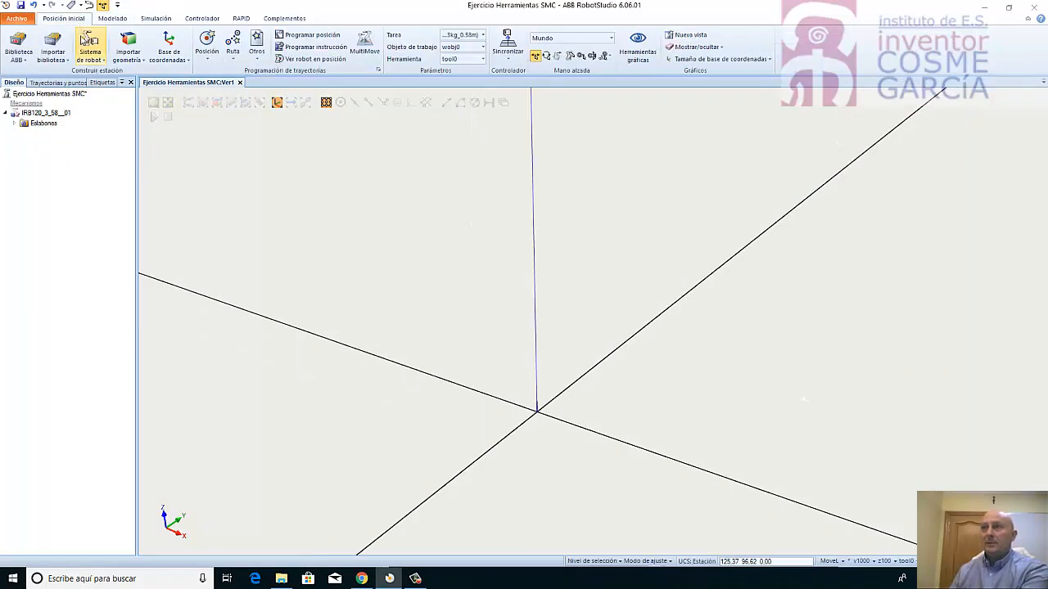
{"action": "left_click", "coordinate": [52, 54]}
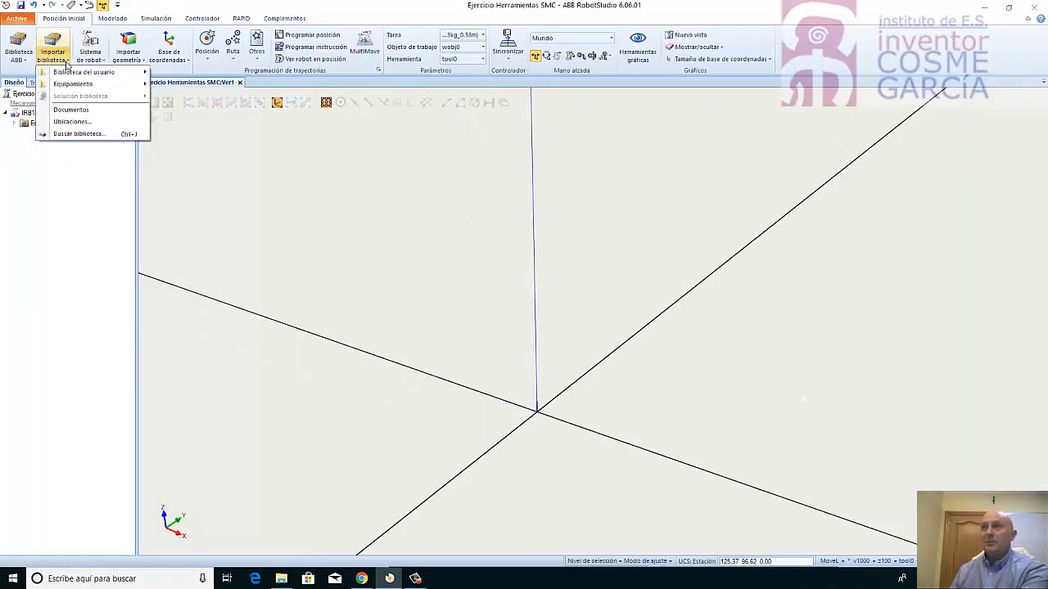
{"action": "mouse_move", "coordinate": [77, 72]}
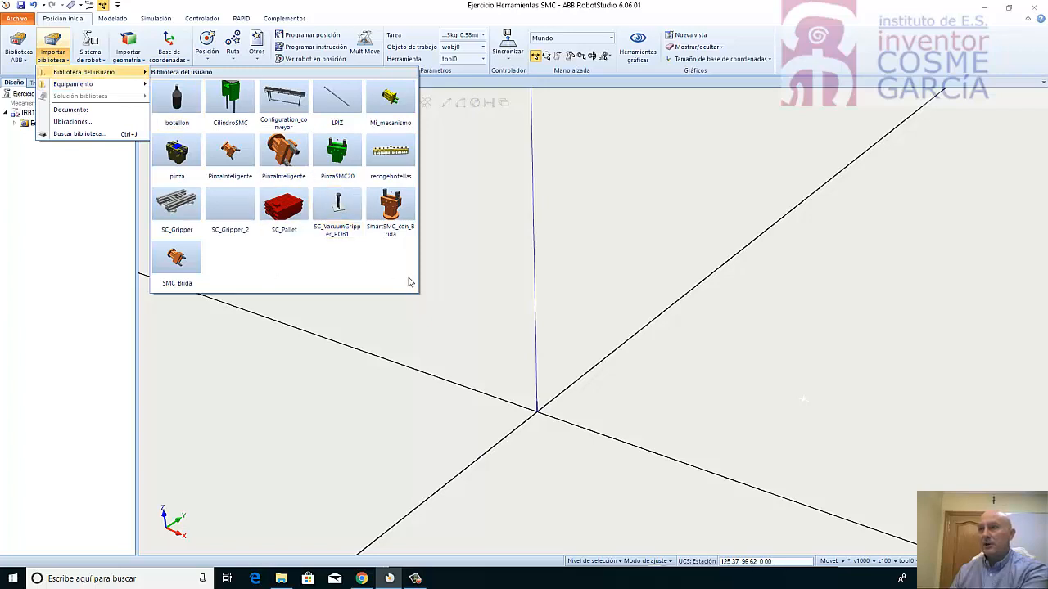
{"action": "left_click", "coordinate": [390, 211]}
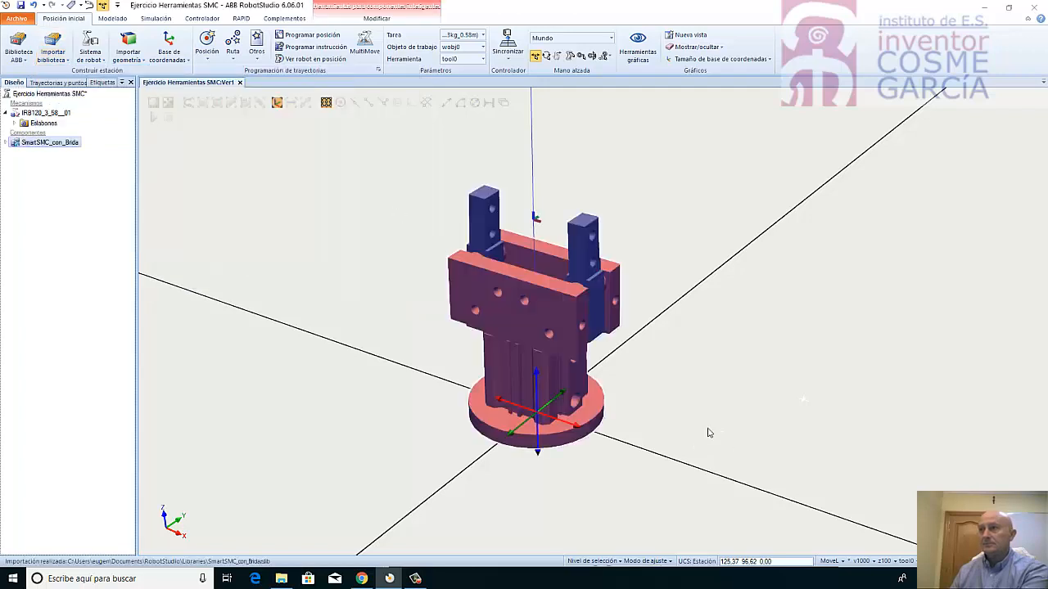
{"action": "left_click", "coordinate": [737, 389]}
Expand the imported SmartSMC_con_Brida and toggle its accion signal several times to check the gripper's movement, leaving it closed
{"action": "left_click", "coordinate": [5, 142]}
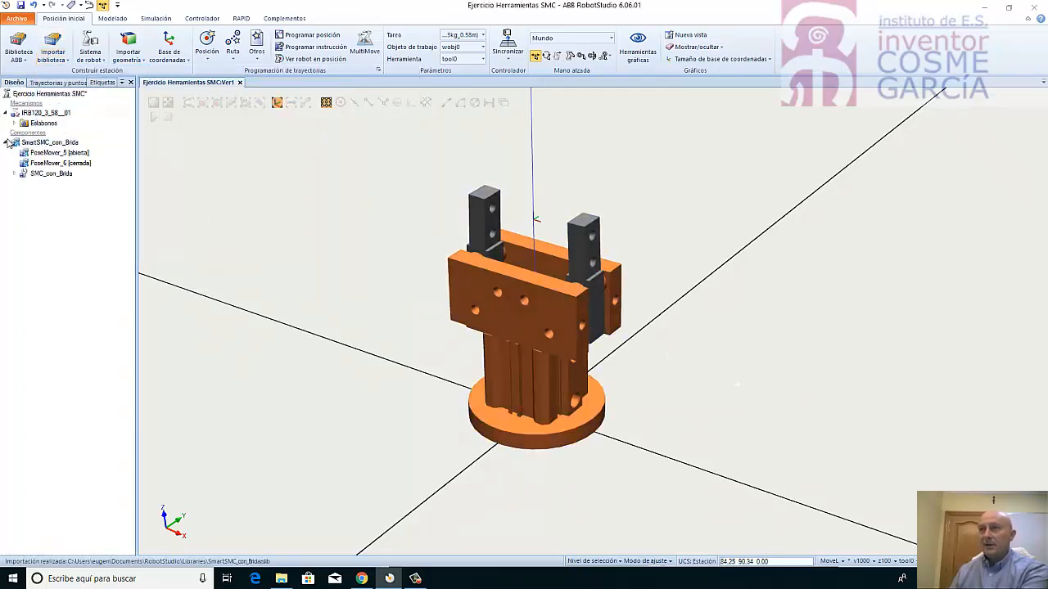
{"action": "double_click", "coordinate": [50, 143]}
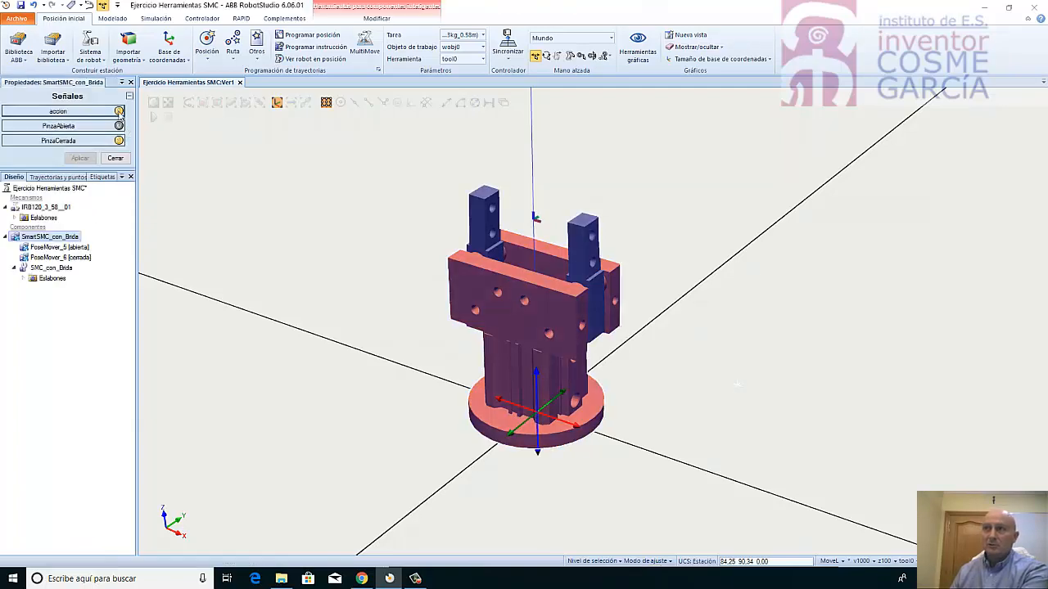
{"action": "left_click", "coordinate": [119, 112]}
{"action": "left_click", "coordinate": [119, 112]}
{"action": "left_click", "coordinate": [119, 112]}
{"action": "left_click", "coordinate": [118, 111]}
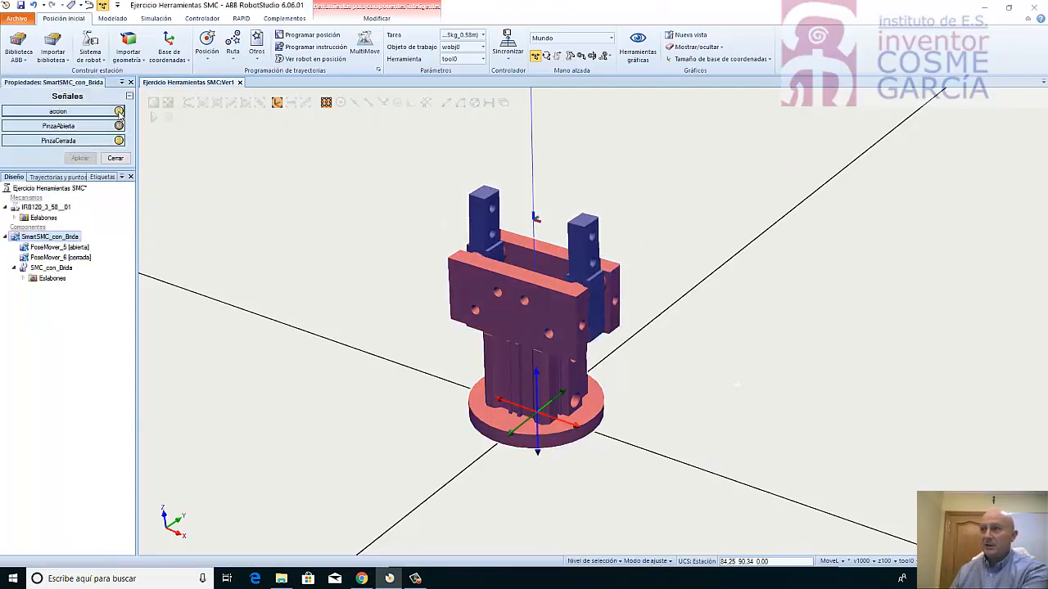
{"action": "left_click", "coordinate": [118, 111]}
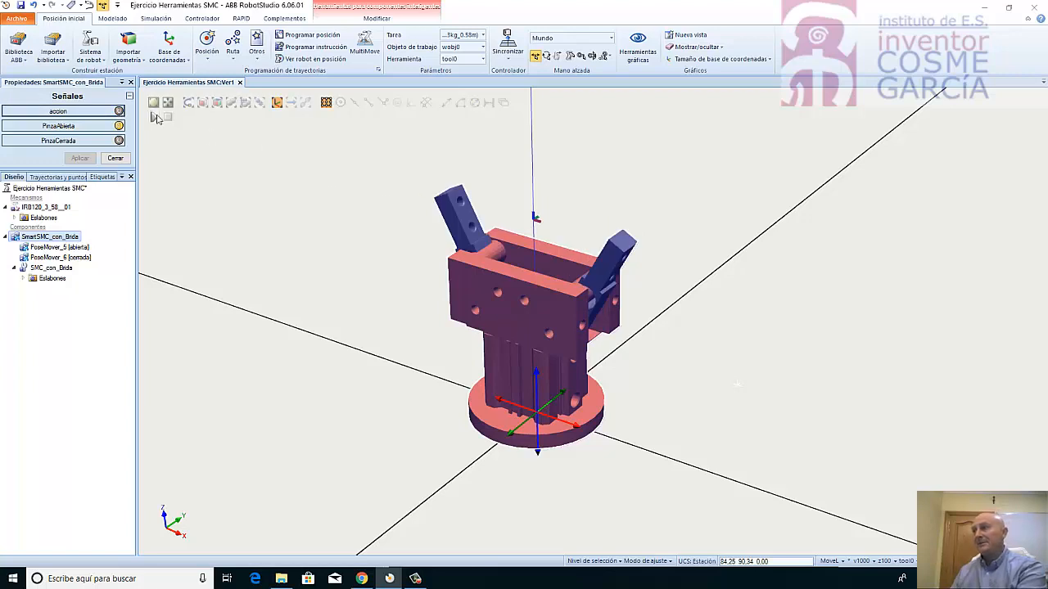
{"action": "left_click", "coordinate": [119, 112]}
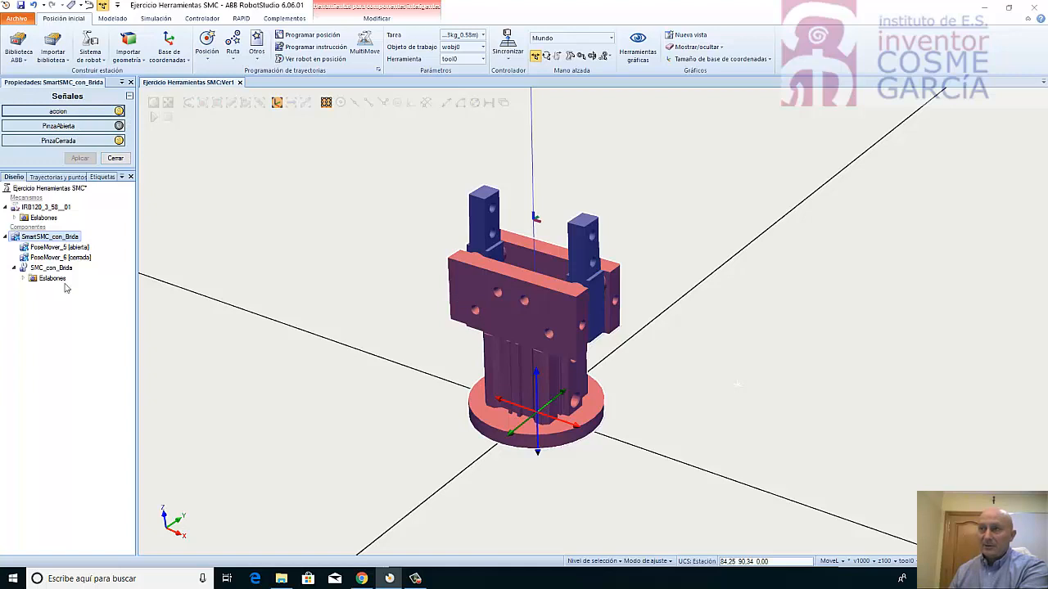
{"action": "left_click", "coordinate": [116, 159]}
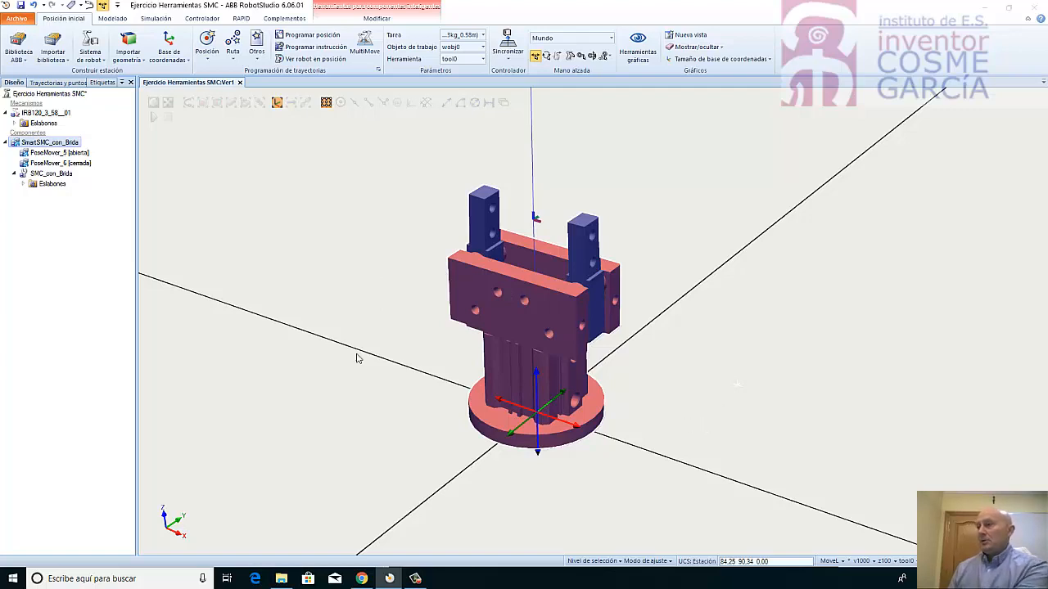
Make the hidden robot IRB120_3_58__01 visible in the station
{"action": "left_click", "coordinate": [45, 113]}
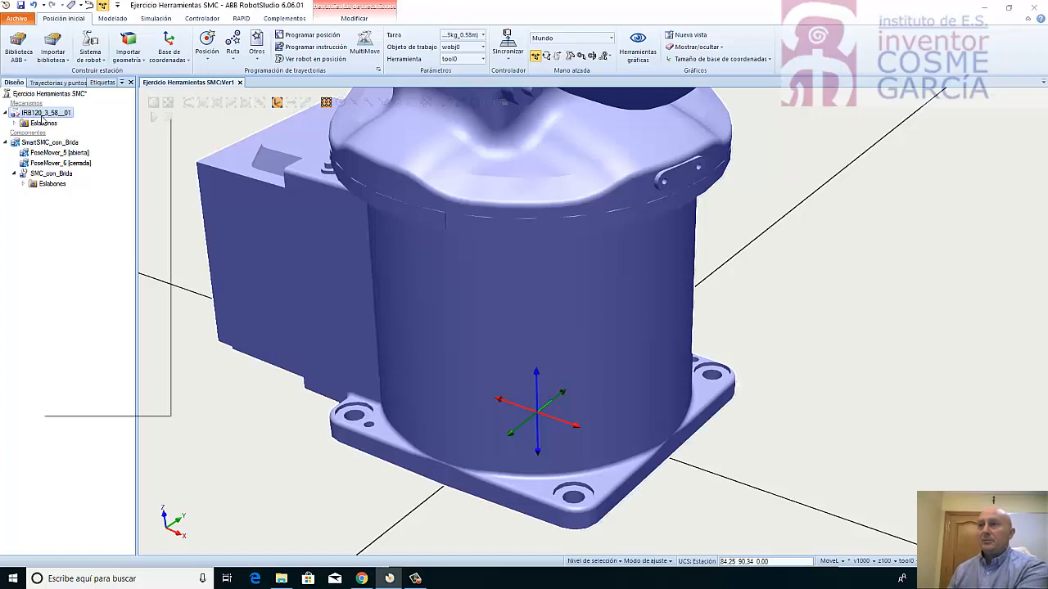
{"action": "right_click", "coordinate": [43, 114]}
{"action": "left_click", "coordinate": [116, 184]}
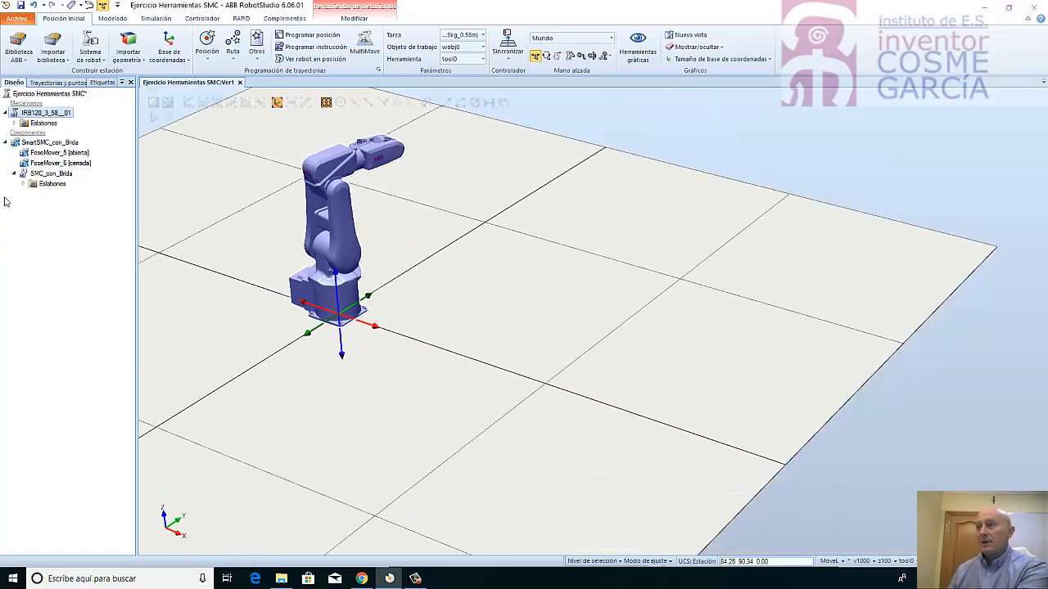
Attach SmartSMC_con_Brida to the IRB120_3_58__01 robot and accept updating its position
{"action": "left_click", "coordinate": [47, 143]}
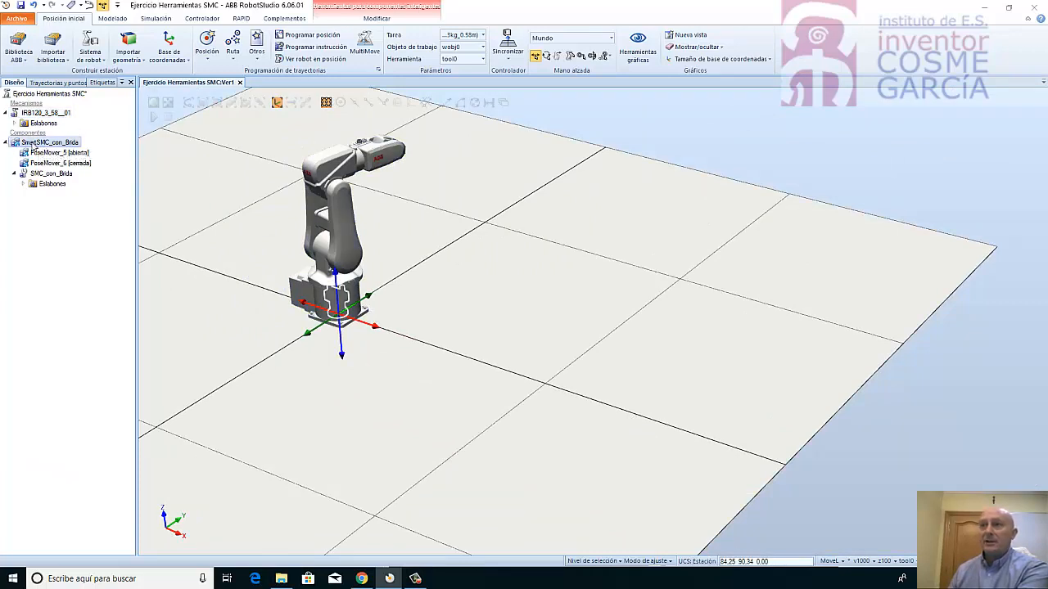
{"action": "left_click_drag", "start_coordinate": [48, 142], "coordinate": [52, 117]}
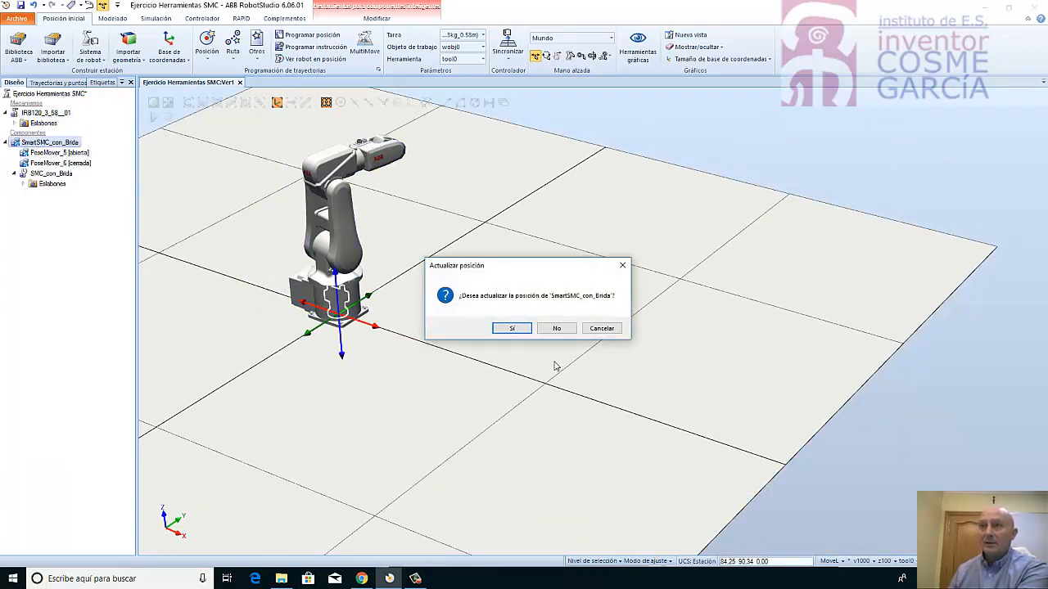
{"action": "left_click", "coordinate": [507, 328]}
{"action": "left_click", "coordinate": [535, 336]}
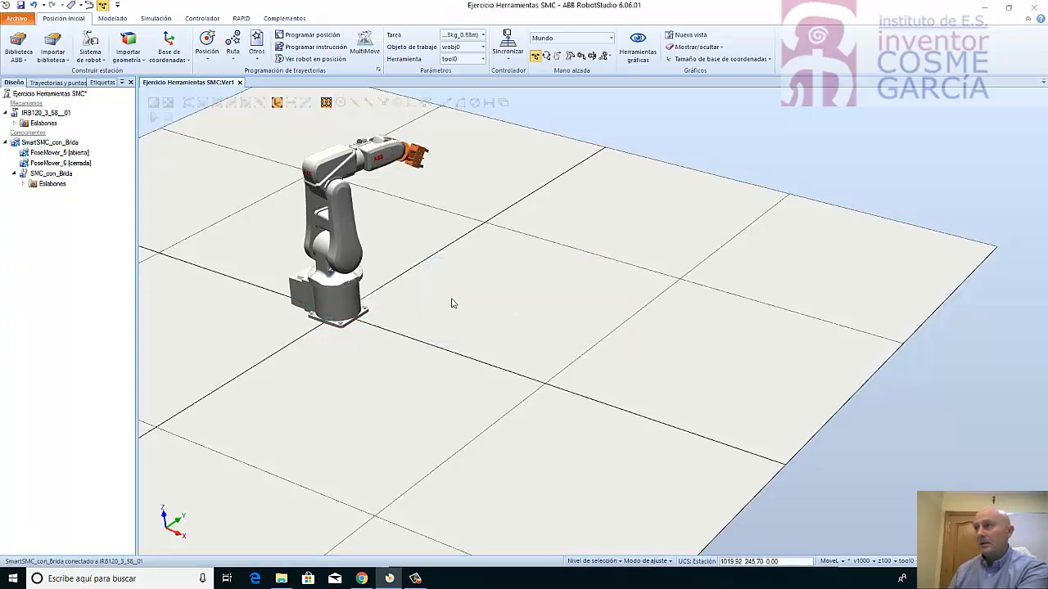
Test the gripper mounted on the robot by toggling the accion signal of SmartSMC_con_Brida, leaving it closed
{"action": "left_click_drag", "start_coordinate": [433, 335], "coordinate": [511, 282], "text": "ctrl+shift"}
{"action": "scroll", "coordinate": [510, 282], "scroll_direction": "up", "scroll_amount": 5}
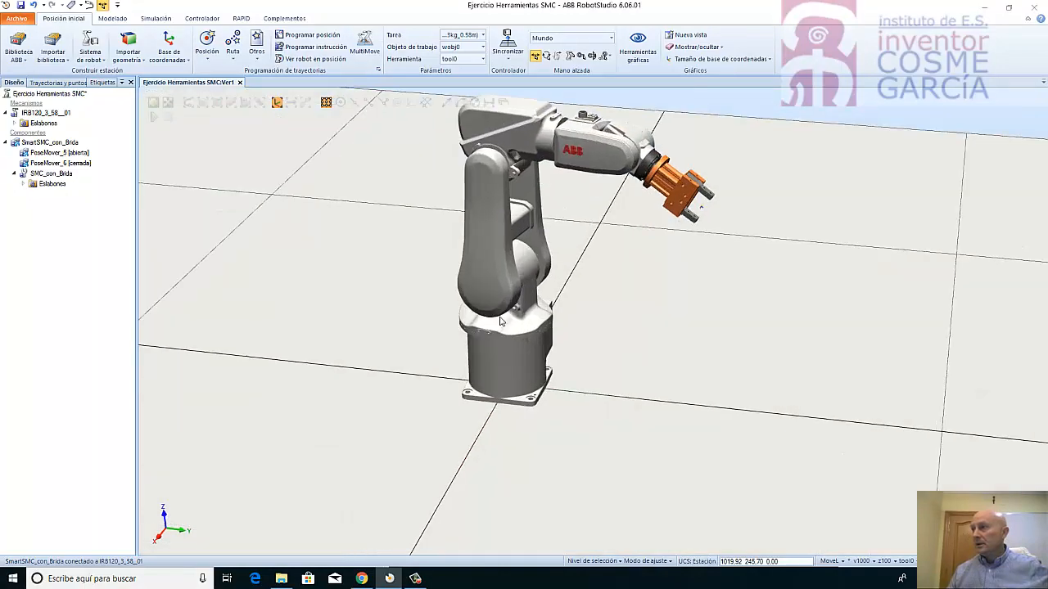
{"action": "mouse_move", "coordinate": [570, 308]}
{"action": "left_mouse_down", "text": "ctrl+shift"}
{"action": "mouse_move", "coordinate": [554, 318]}
{"action": "mouse_move", "coordinate": [558, 302]}
{"action": "left_mouse_up", "text": "ctrl+shift"}
{"action": "left_click_drag", "start_coordinate": [547, 260], "coordinate": [506, 297], "text": "ctrl"}
{"action": "scroll", "coordinate": [496, 296], "scroll_direction": "up", "scroll_amount": 3}
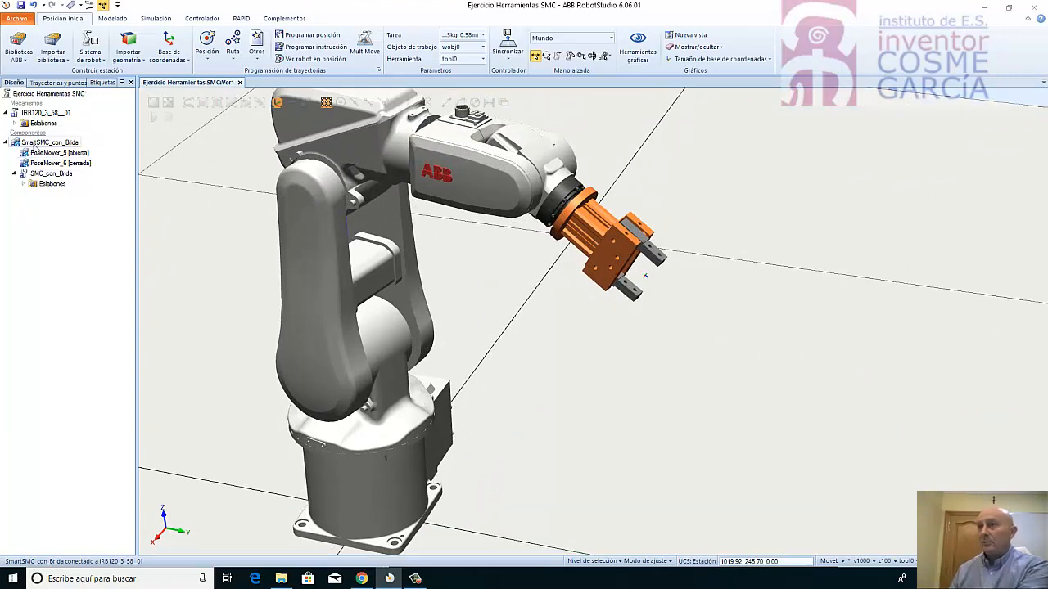
{"action": "double_click", "coordinate": [41, 142]}
{"action": "left_click", "coordinate": [119, 112]}
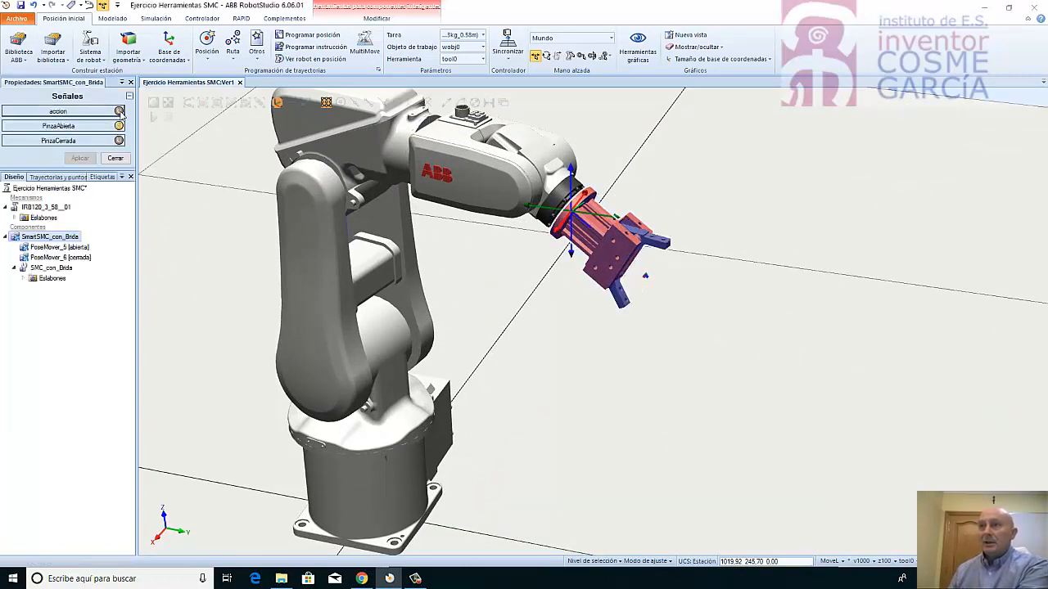
{"action": "left_click", "coordinate": [120, 111]}
{"action": "left_click", "coordinate": [120, 111]}
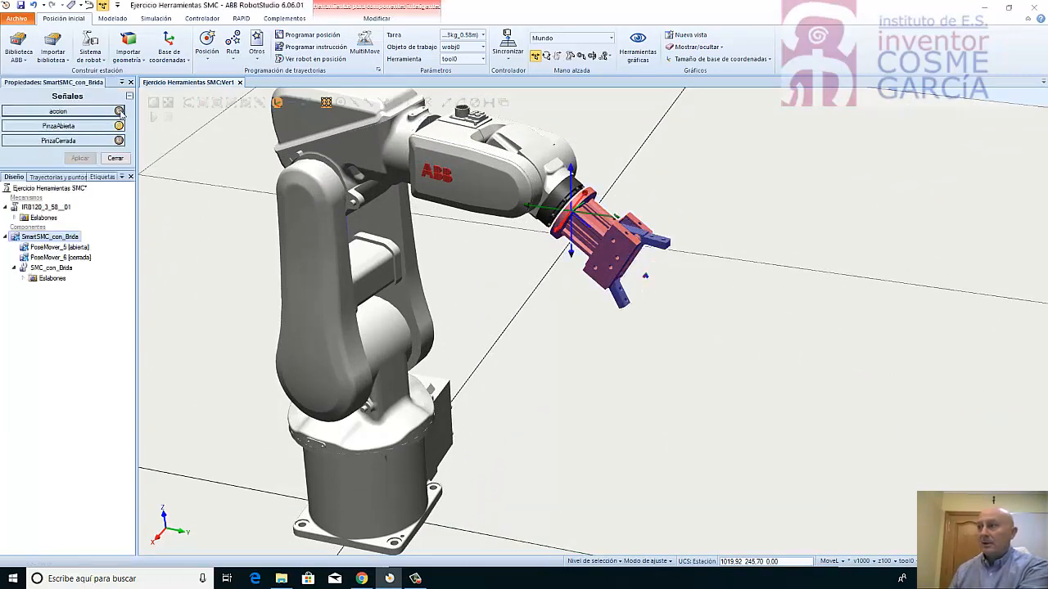
{"action": "left_click", "coordinate": [120, 112]}
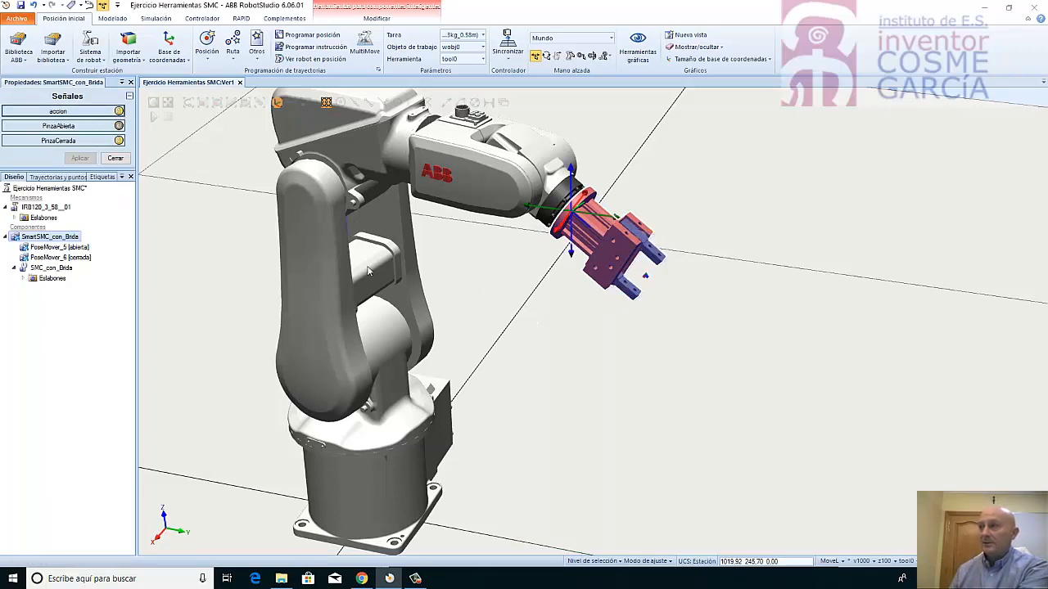
{"action": "left_click", "coordinate": [121, 159]}
{"action": "left_click", "coordinate": [622, 370]}
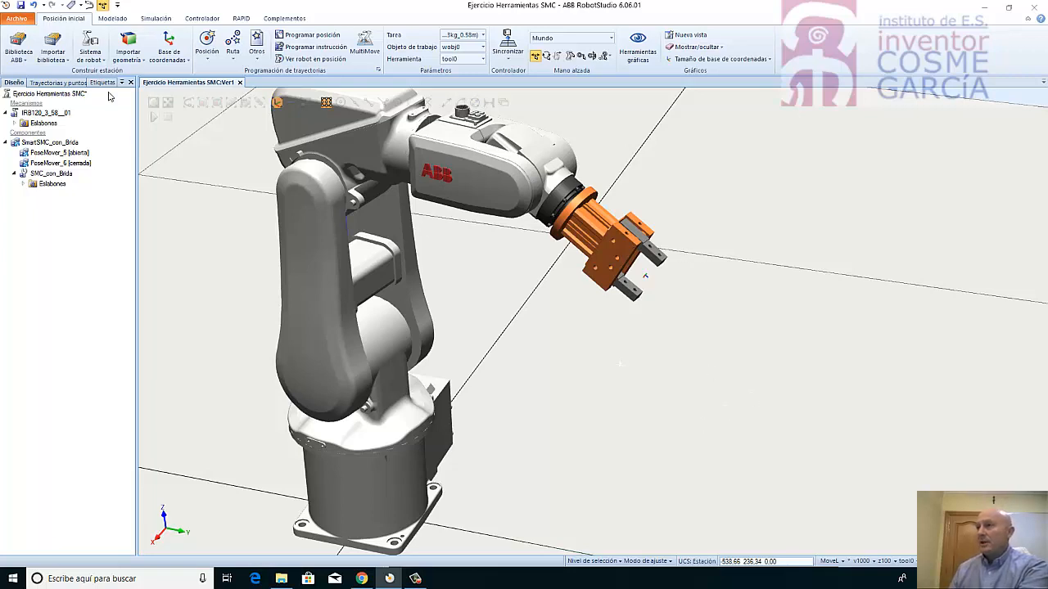
Open the station logic and show its design diagram with the gripper component and the robot controller
{"action": "left_click", "coordinate": [112, 18]}
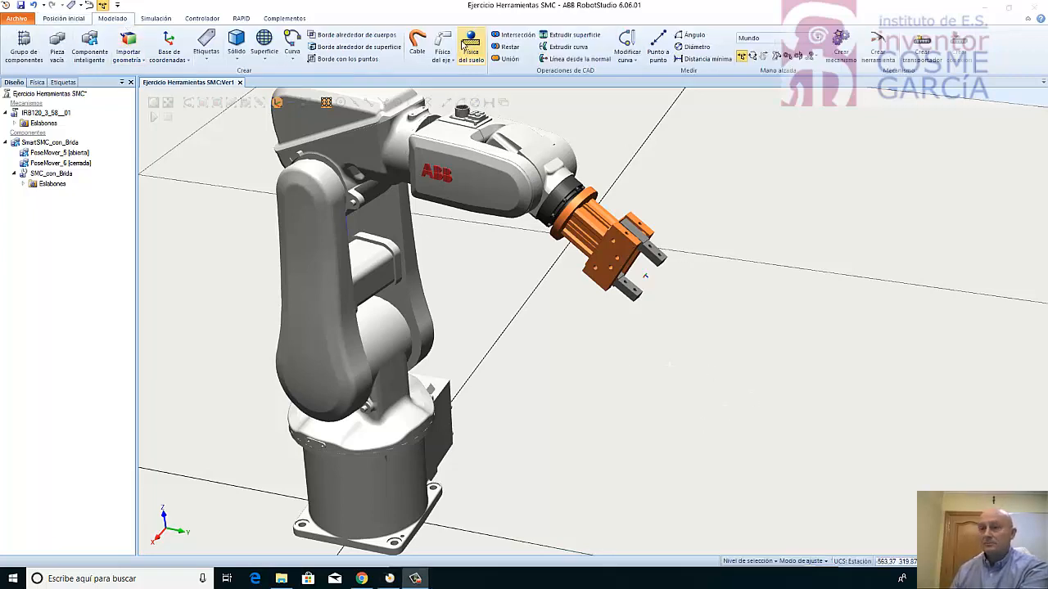
{"action": "left_click", "coordinate": [153, 18]}
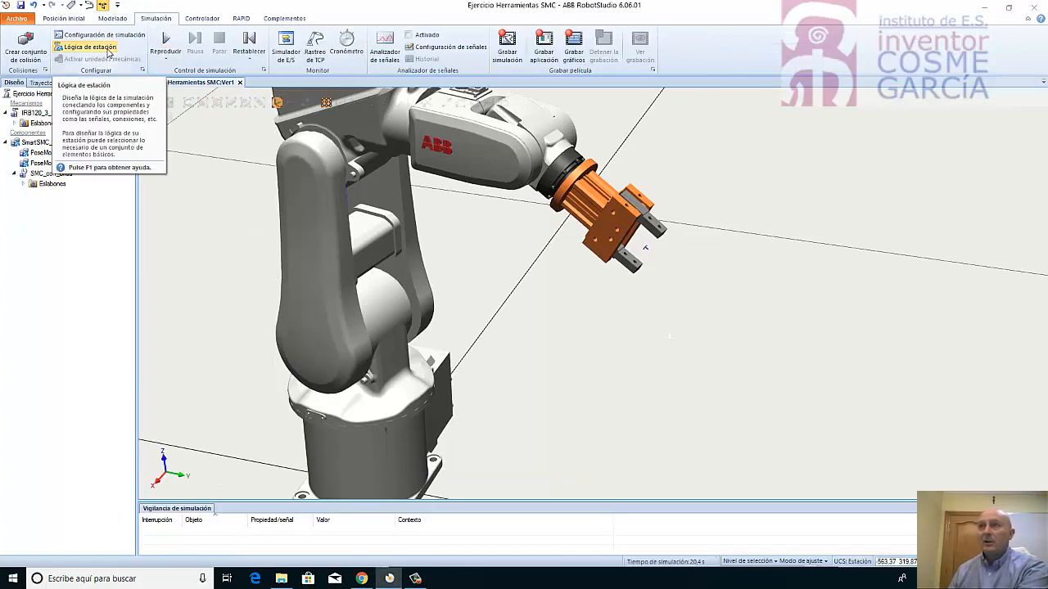
{"action": "left_click", "coordinate": [108, 52]}
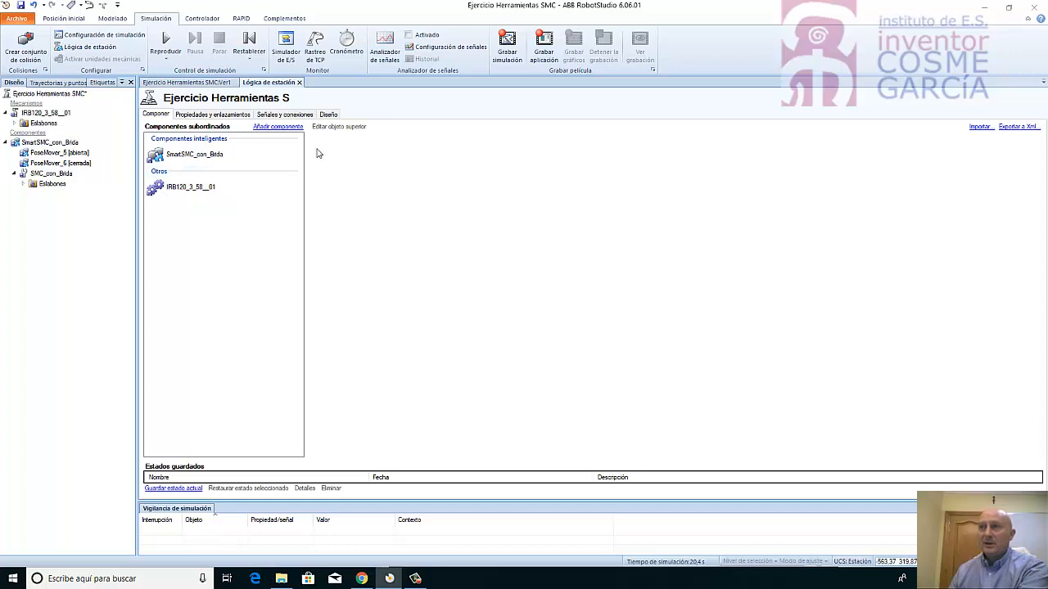
{"action": "left_click", "coordinate": [328, 115]}
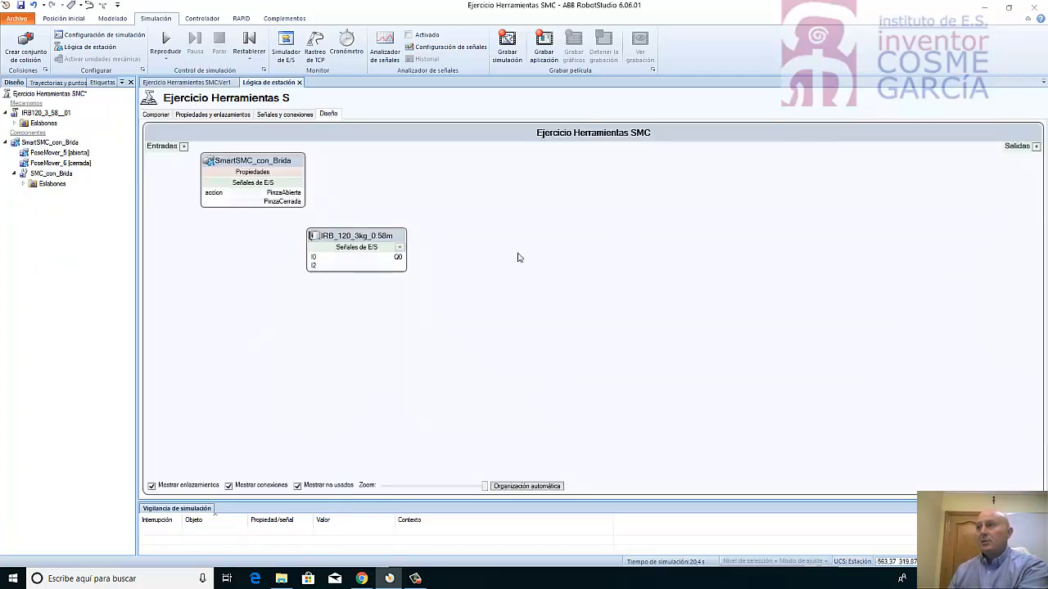
Arrange the station logic diagram with the IRB_120_3kg_0.58m controller block ahead of the SmartSMC_con_Brida block, leaving space between them
{"action": "left_click_drag", "start_coordinate": [232, 171], "coordinate": [550, 226]}
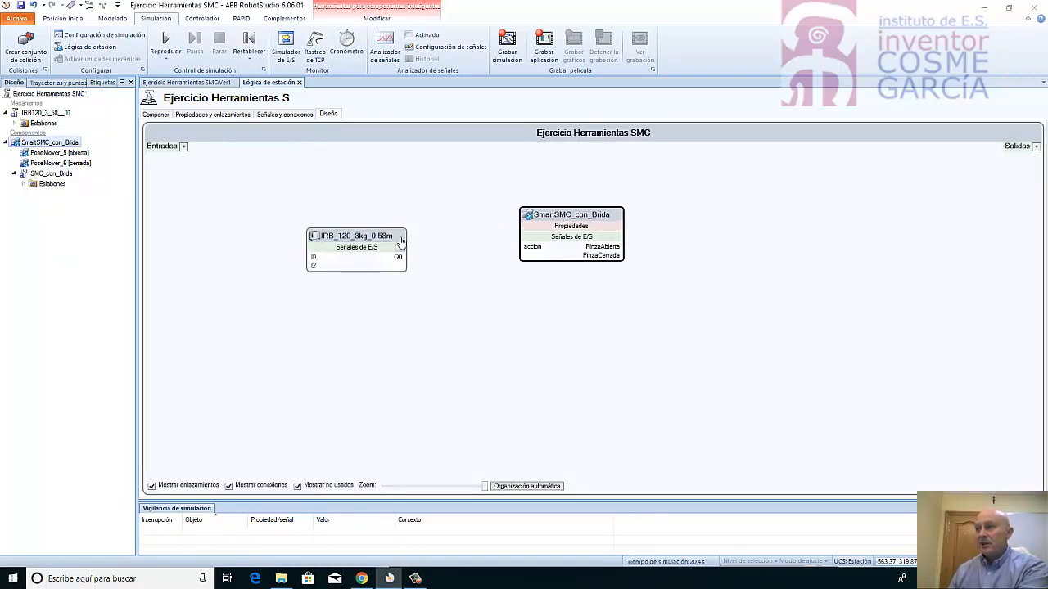
{"action": "left_click_drag", "start_coordinate": [363, 247], "coordinate": [279, 234]}
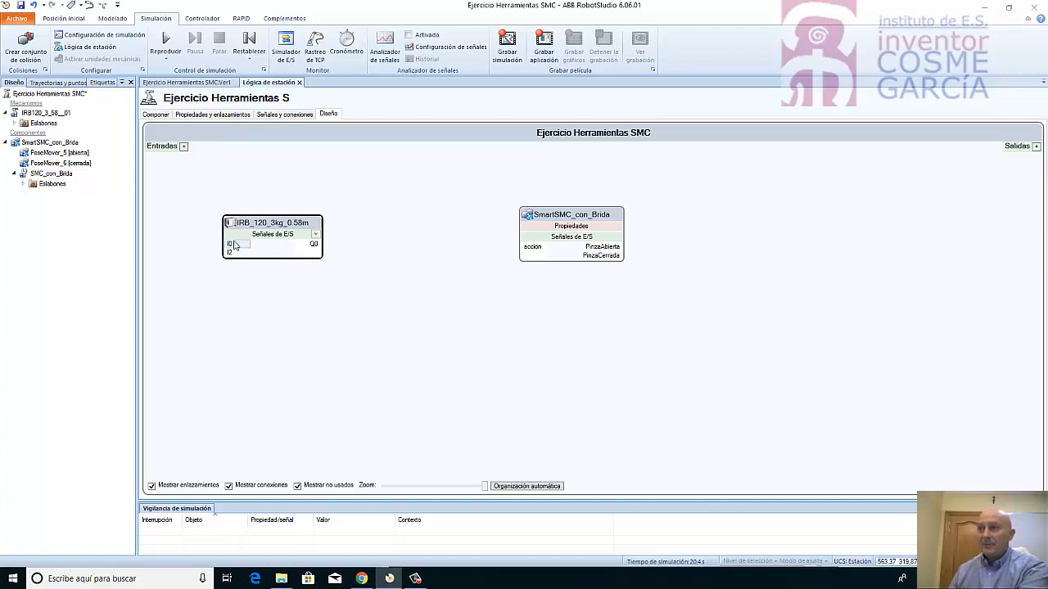
{"action": "left_click_drag", "start_coordinate": [282, 232], "coordinate": [340, 227]}
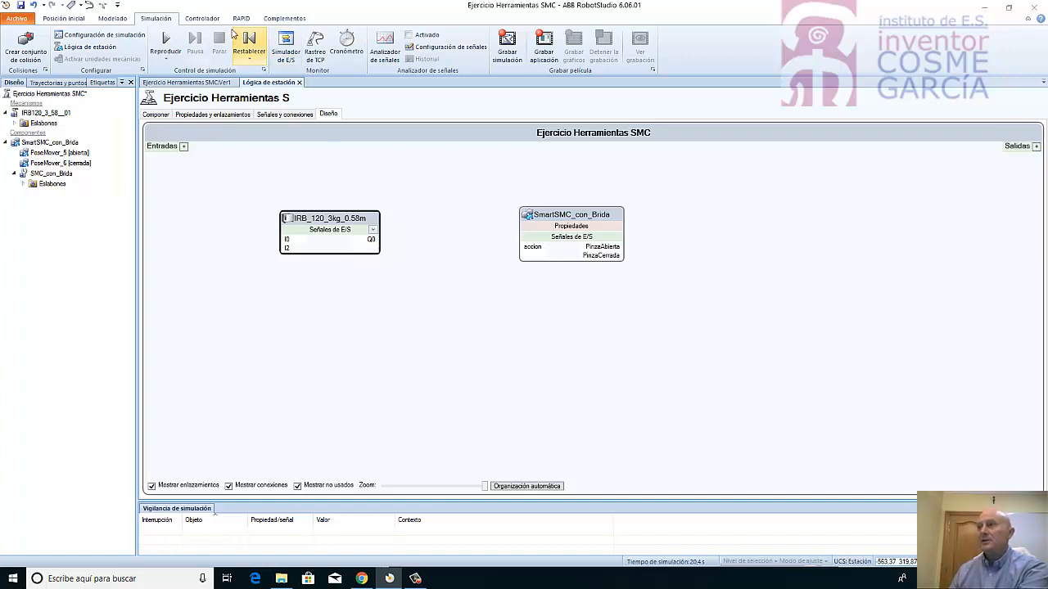
Review the I/O system signals of the IRB_120_3kg_0.58m controller and return to the station logic diagram
{"action": "left_click", "coordinate": [202, 18]}
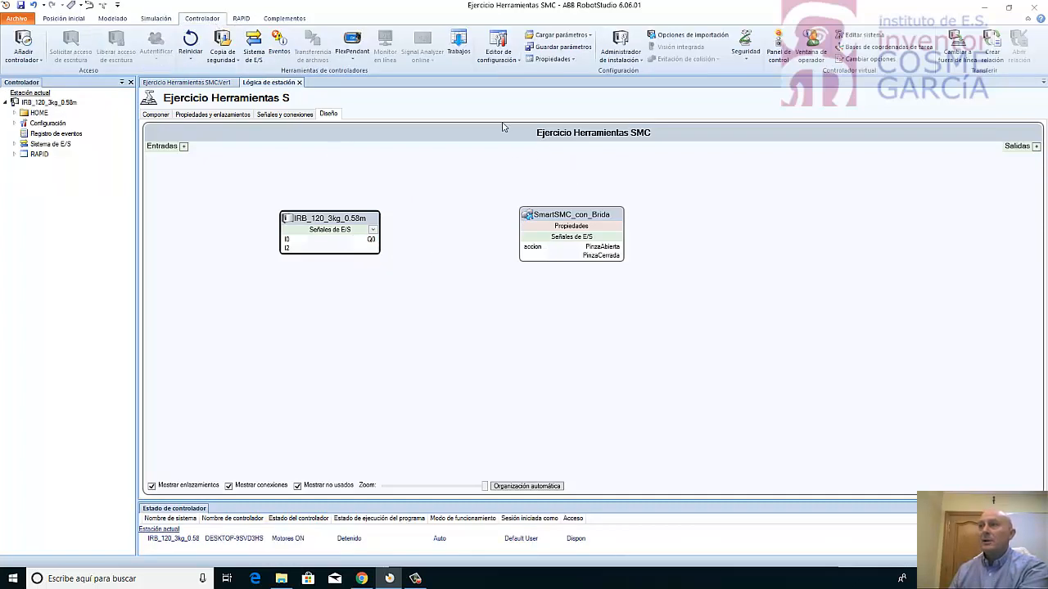
{"action": "left_click", "coordinate": [250, 56]}
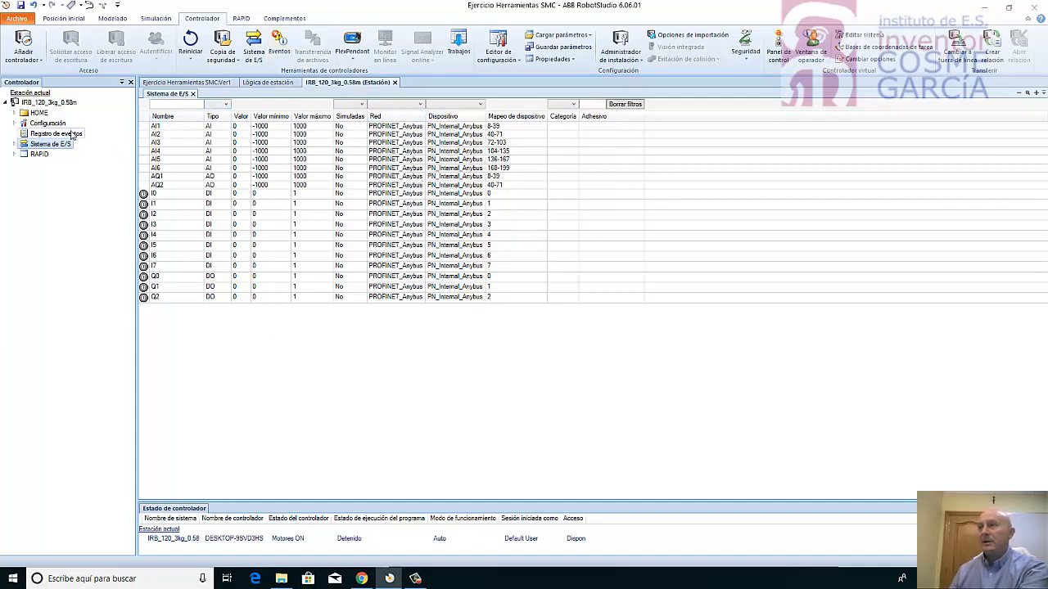
{"action": "left_click", "coordinate": [155, 18]}
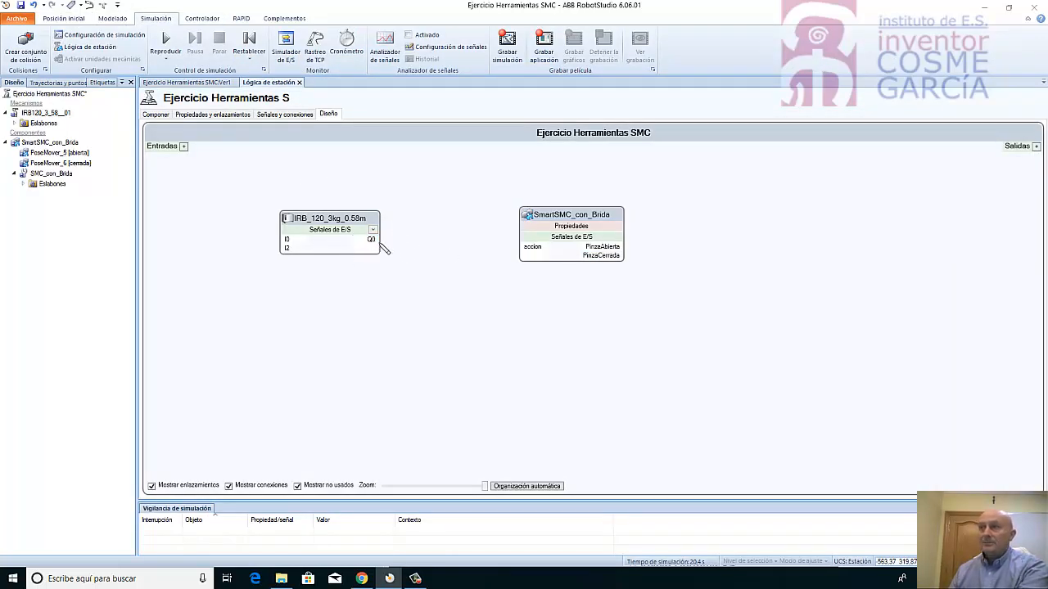
Connect the controller output Q0 to the accion input of SmartSMC_con_Brida and align the gripper block with the connection
{"action": "left_click_drag", "start_coordinate": [371, 240], "coordinate": [538, 252]}
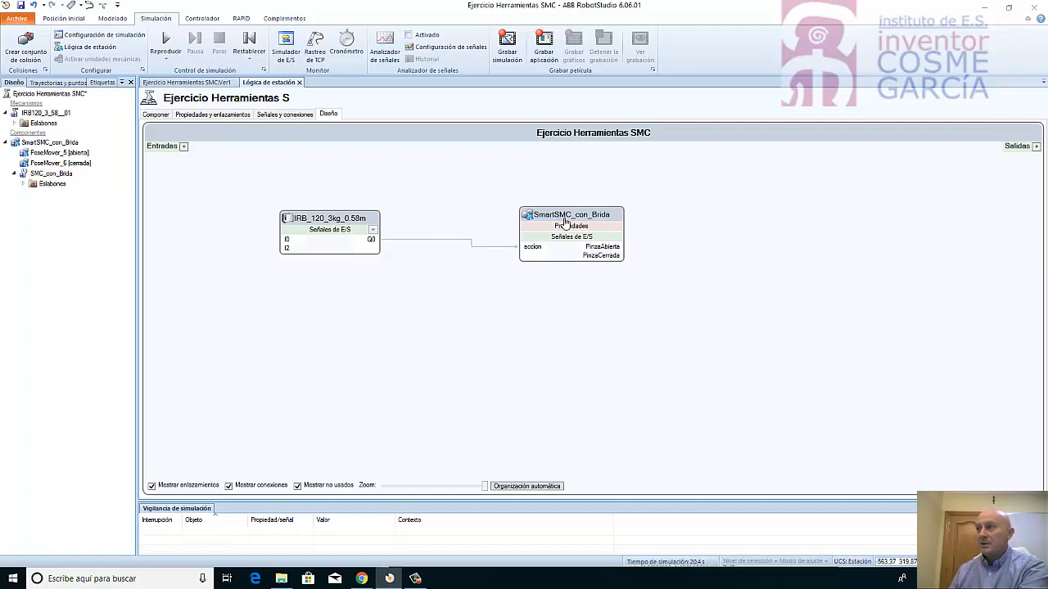
{"action": "left_click_drag", "start_coordinate": [588, 223], "coordinate": [589, 215]}
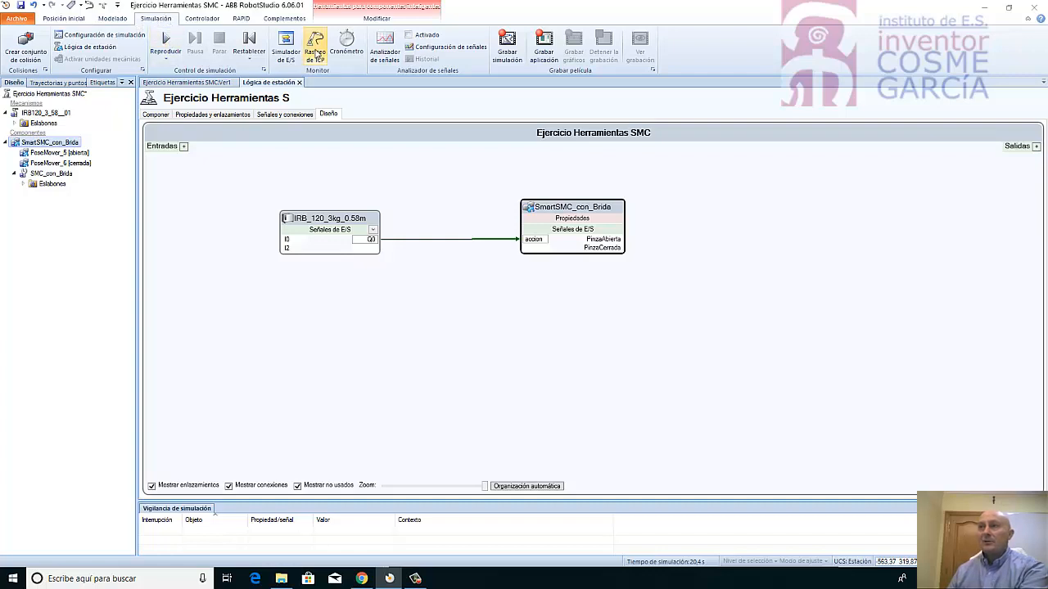
Open the I/O simulator for IRB_120_3kg_0.58m and filter its signals by the PN_Internal_Anybus device
{"action": "left_click", "coordinate": [286, 48]}
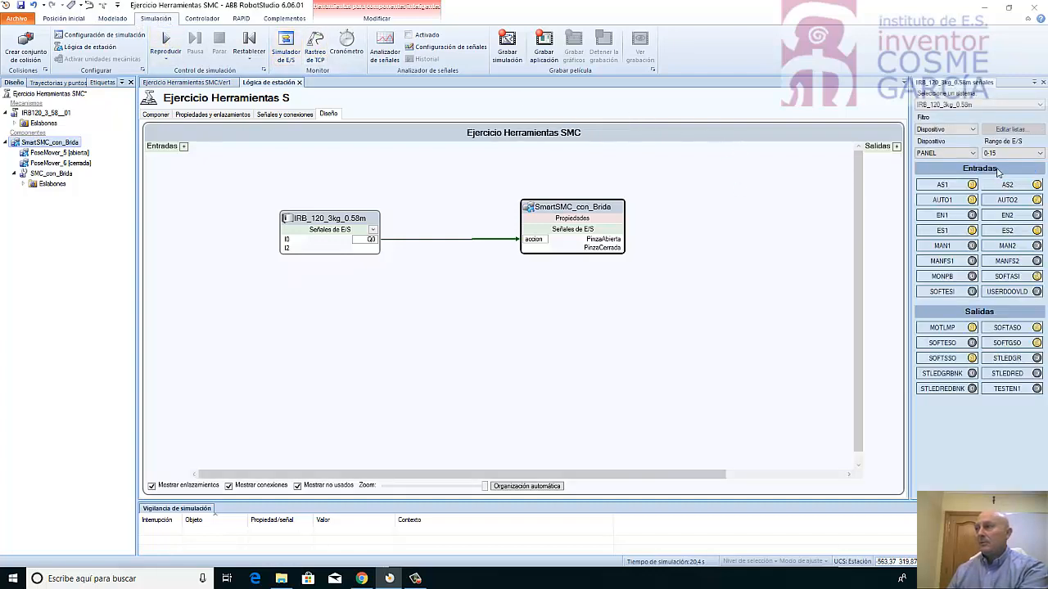
{"action": "left_click", "coordinate": [945, 153]}
{"action": "left_click", "coordinate": [947, 176]}
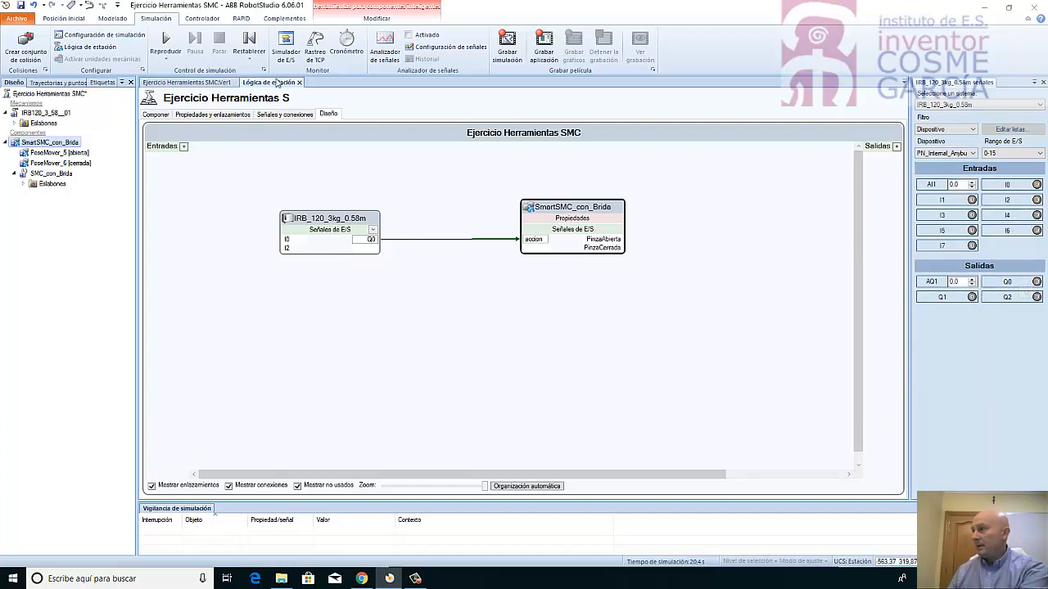
Start the simulation in the 3D station view and toggle output Q0 repeatedly to test the gripper, leaving Q0 off
{"action": "left_click", "coordinate": [187, 82]}
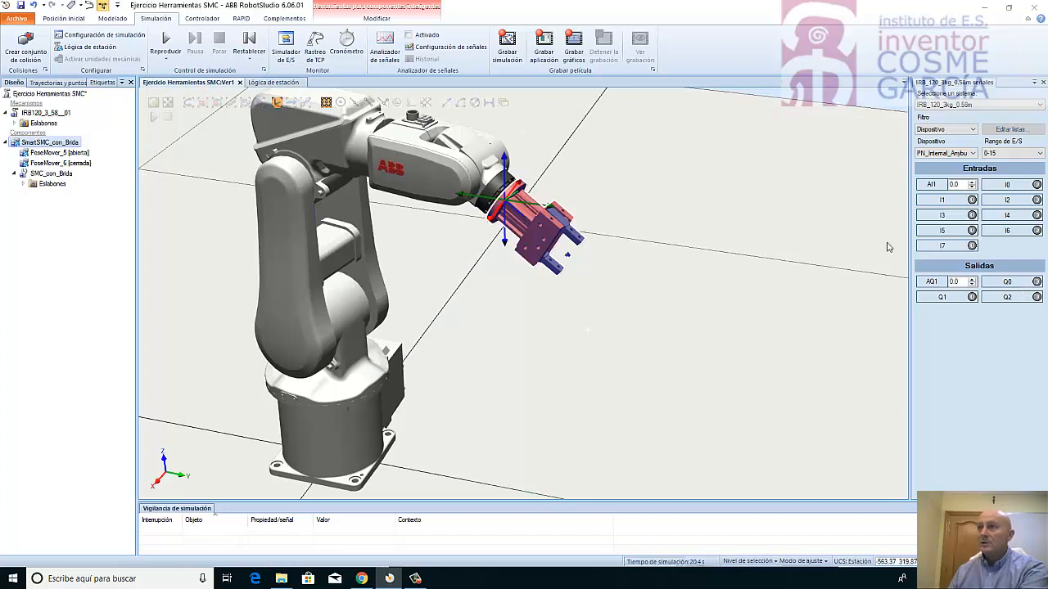
{"action": "left_click", "coordinate": [1036, 282]}
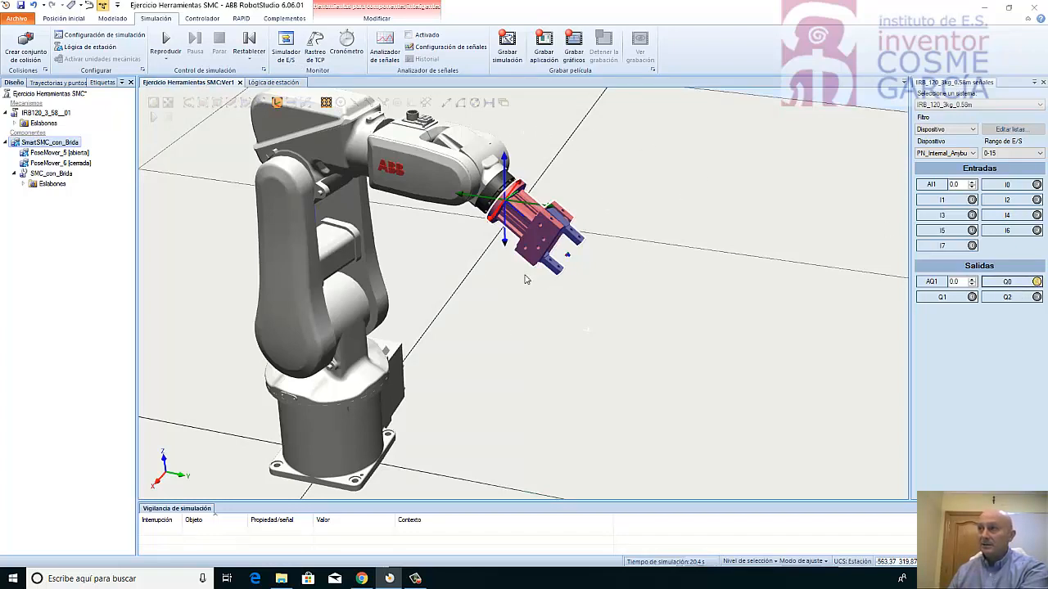
{"action": "left_click", "coordinate": [166, 41]}
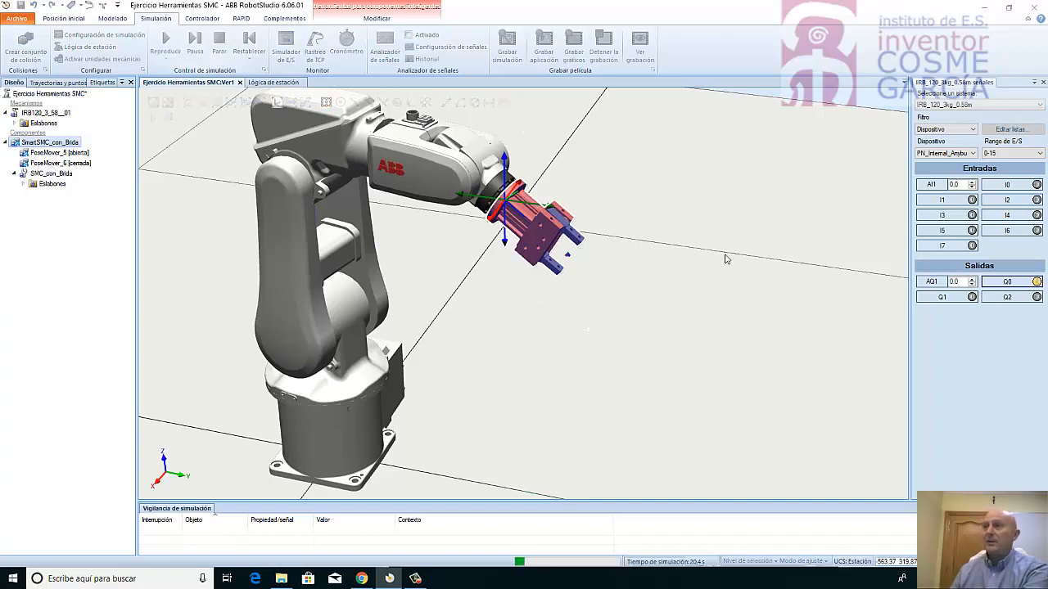
{"action": "left_click", "coordinate": [1037, 284]}
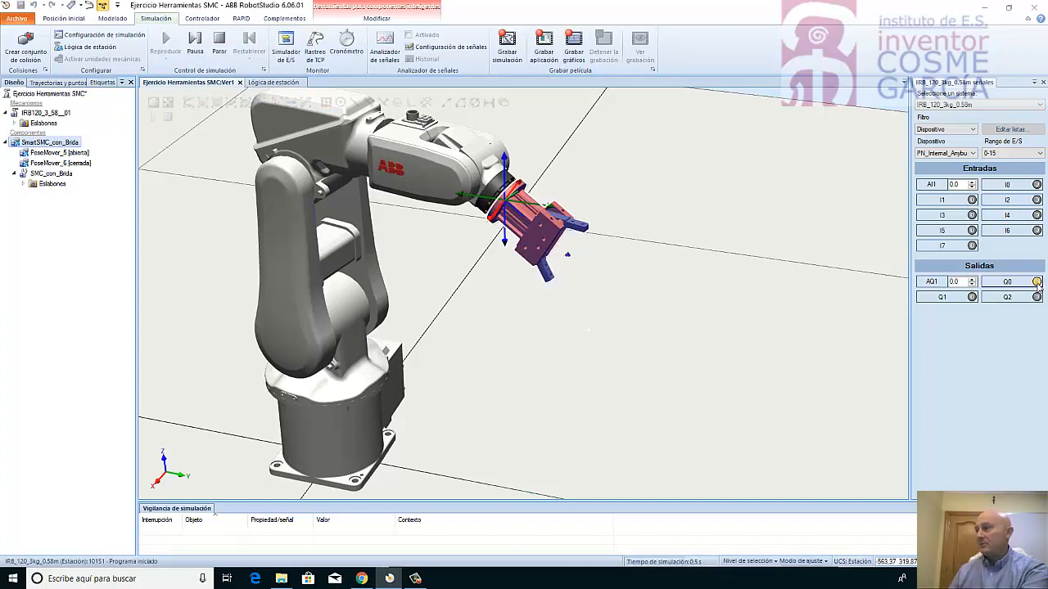
{"action": "left_click", "coordinate": [1037, 283]}
{"action": "left_click", "coordinate": [1037, 283]}
{"action": "left_click", "coordinate": [1038, 283]}
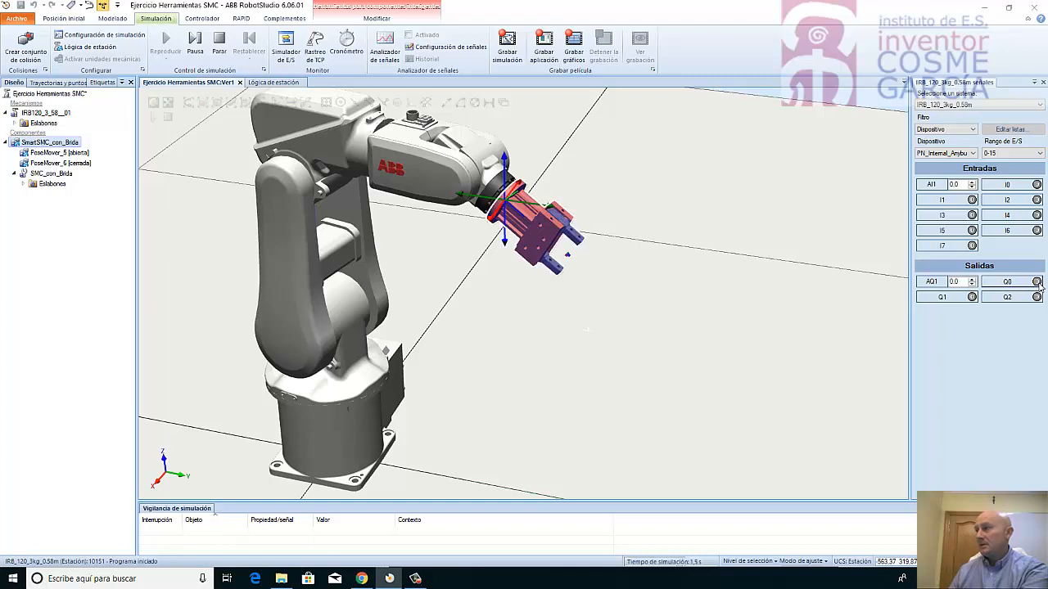
{"action": "left_click", "coordinate": [1038, 284]}
{"action": "left_click", "coordinate": [1038, 284]}
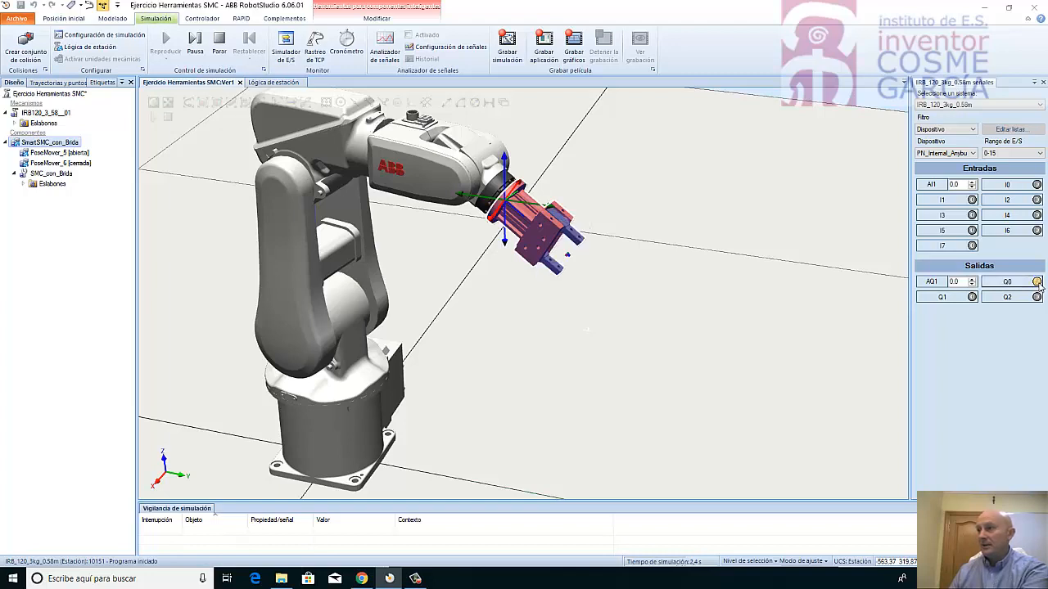
{"action": "left_click", "coordinate": [1037, 283]}
{"action": "left_click", "coordinate": [1038, 283]}
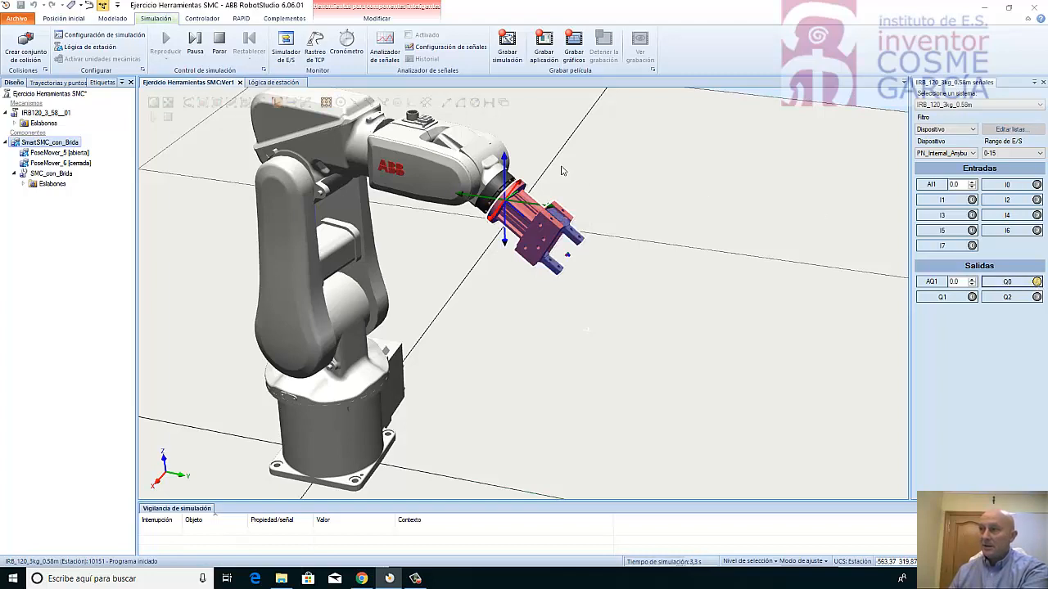
{"action": "left_click", "coordinate": [1037, 282]}
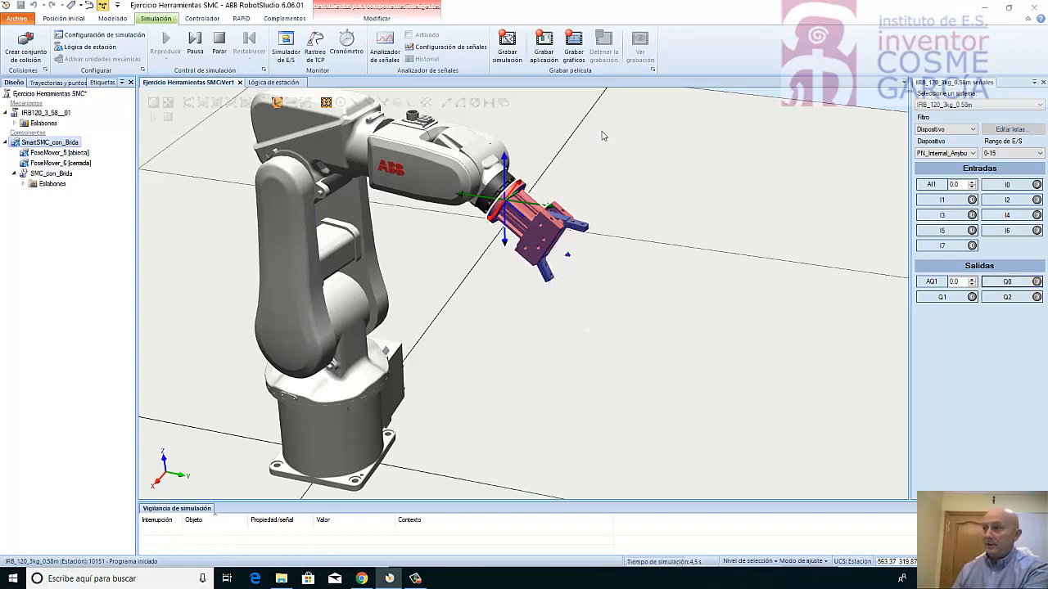
Deselect the gripper, repeat the open and close test with output Q0, and stop the simulation with Q0 off
{"action": "left_click", "coordinate": [444, 373]}
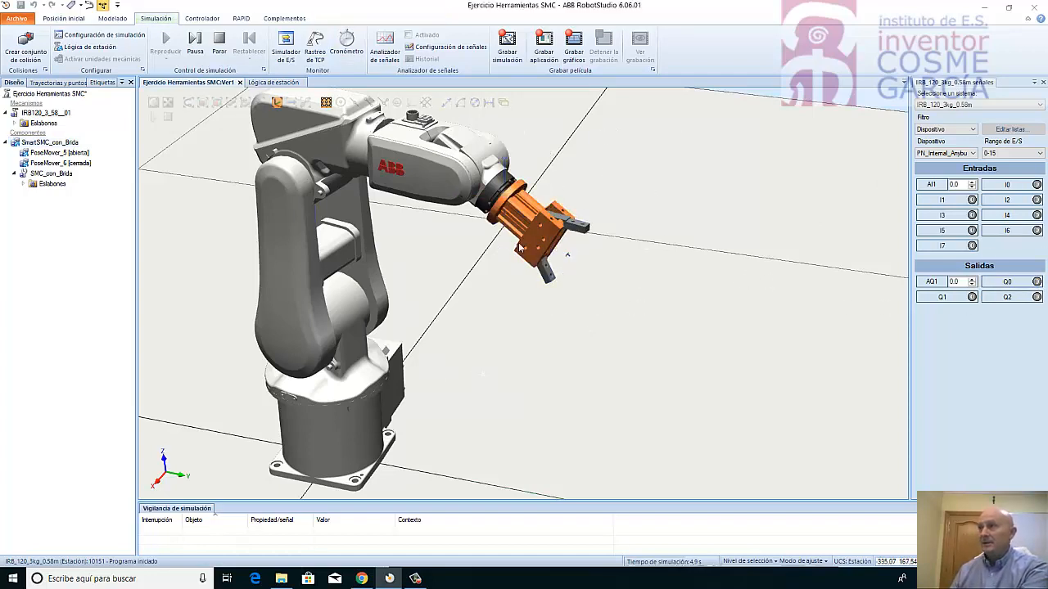
{"action": "left_click", "coordinate": [1036, 282]}
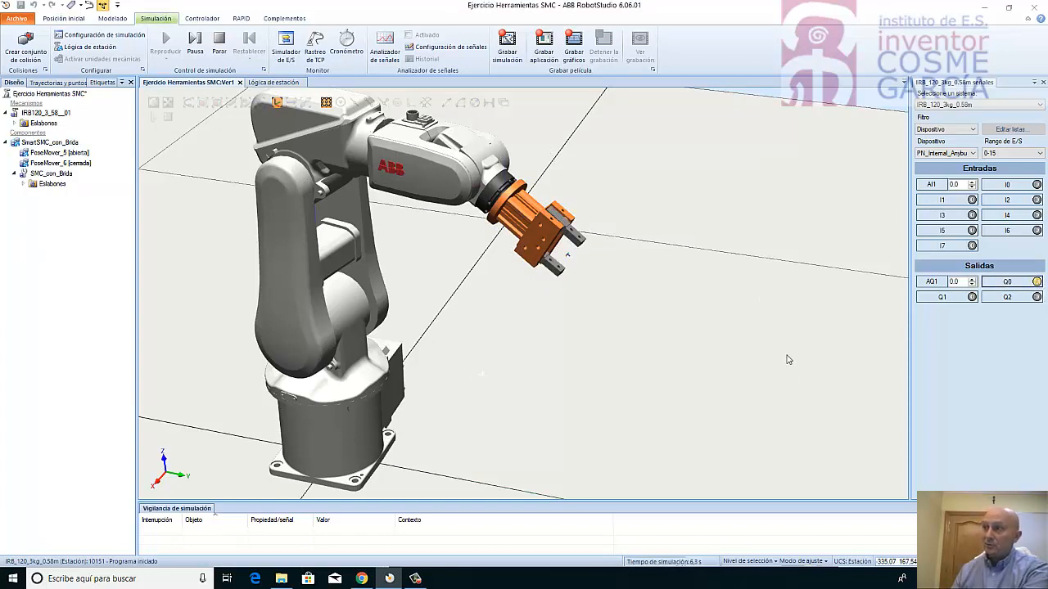
{"action": "left_click", "coordinate": [1037, 282]}
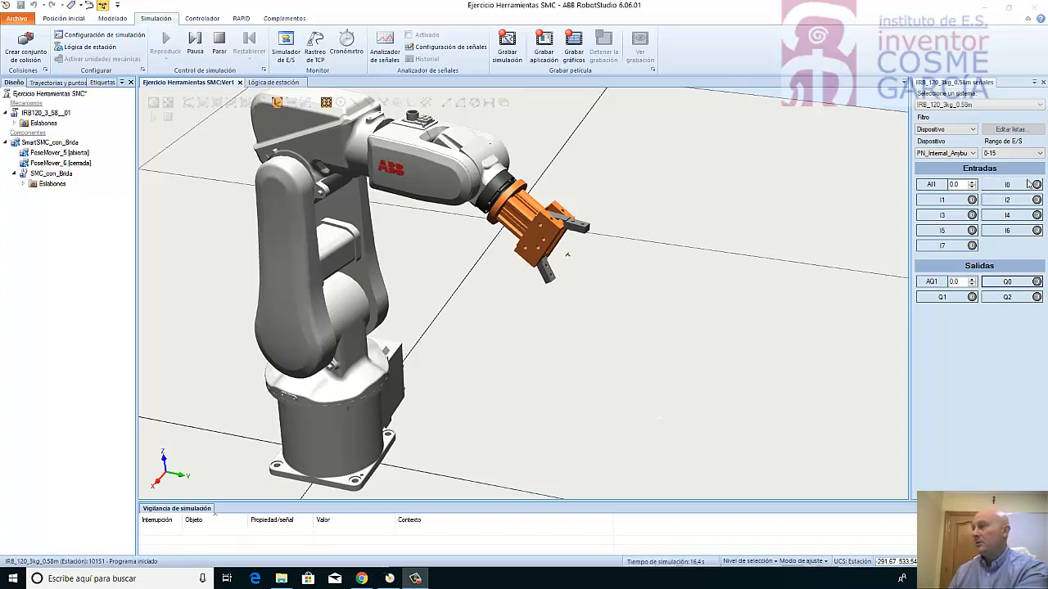
{"action": "left_click", "coordinate": [1036, 281]}
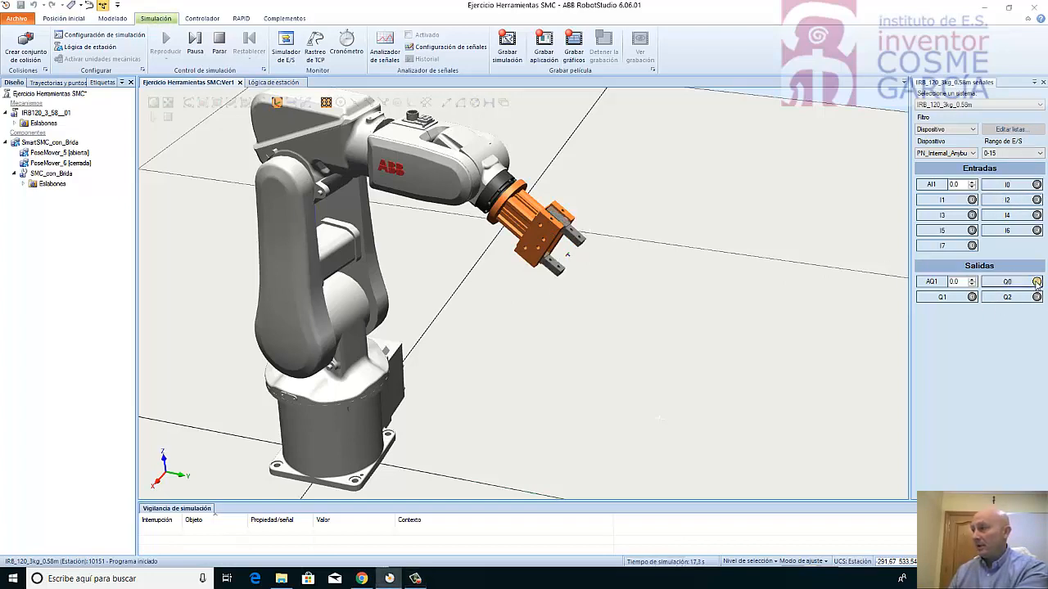
{"action": "left_click", "coordinate": [1036, 282]}
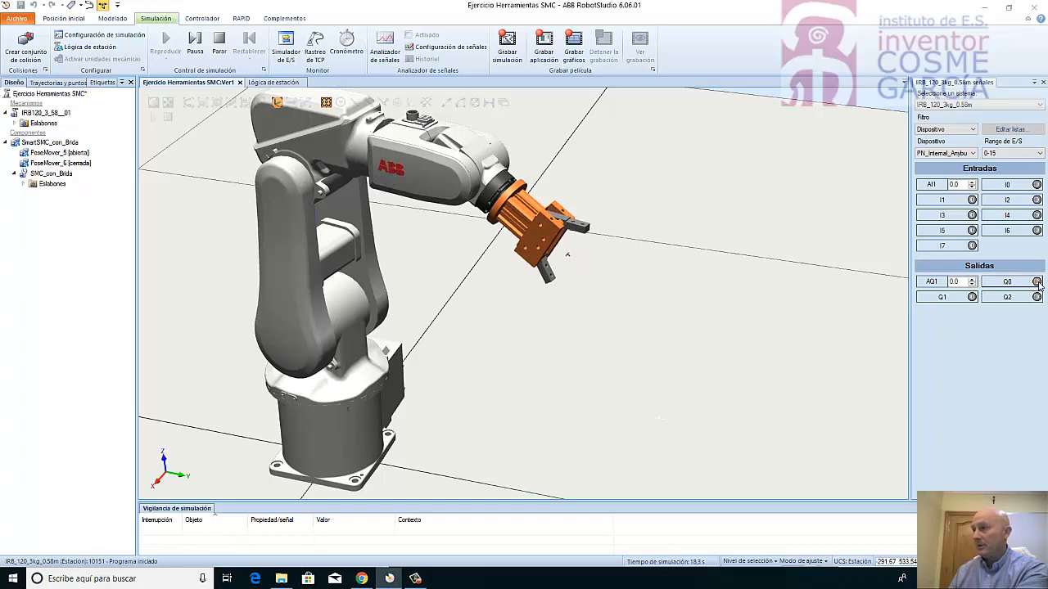
{"action": "left_click", "coordinate": [1036, 282]}
{"action": "left_click", "coordinate": [1036, 281]}
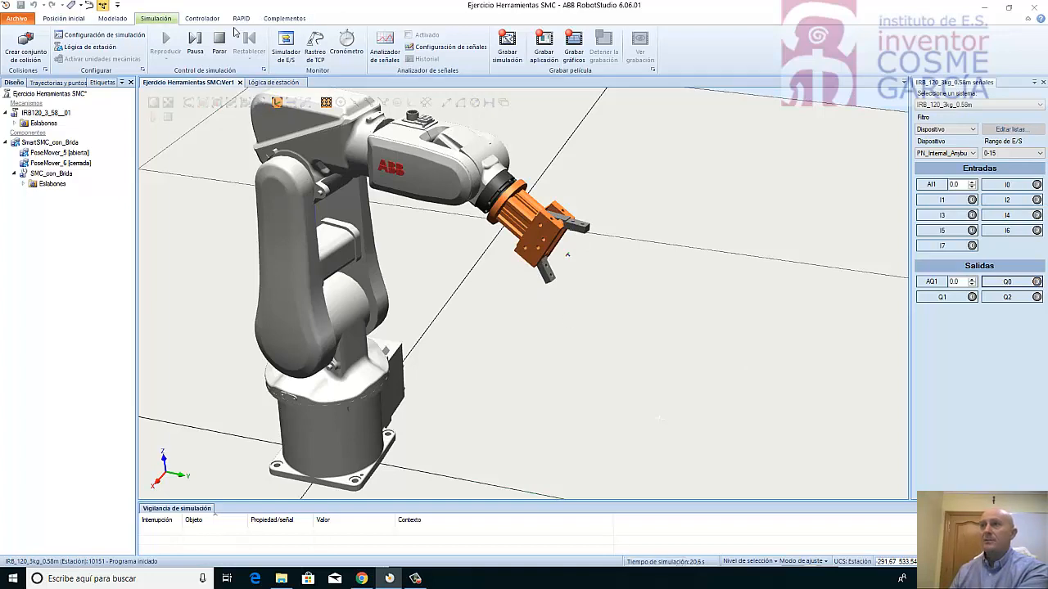
{"action": "left_click", "coordinate": [219, 41]}
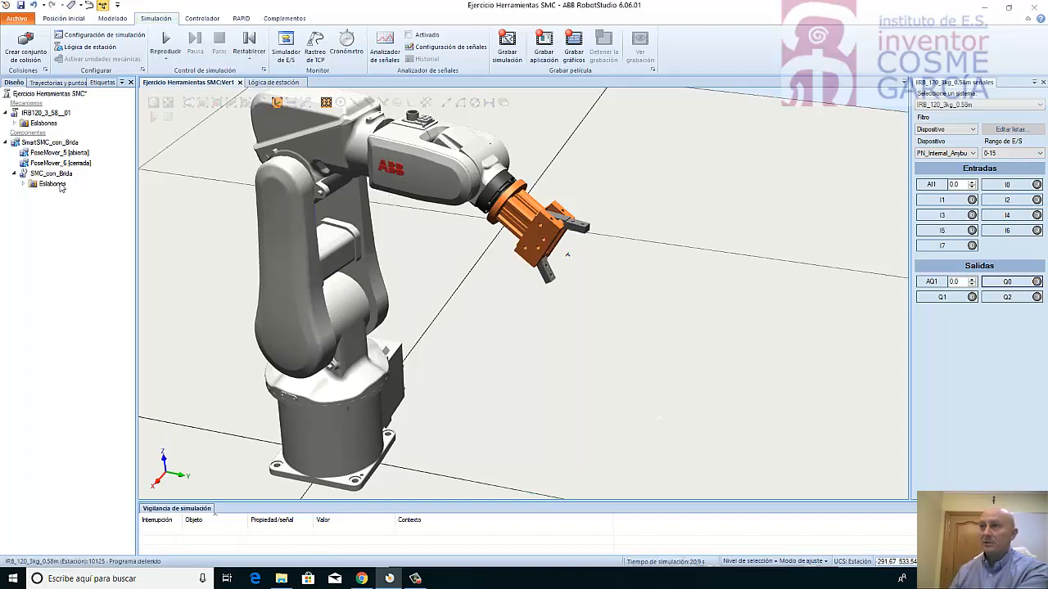
Open the signal properties of the SmartSMC_con_Brida component and keep them displayed in the simulation workspace
{"action": "double_click", "coordinate": [49, 142]}
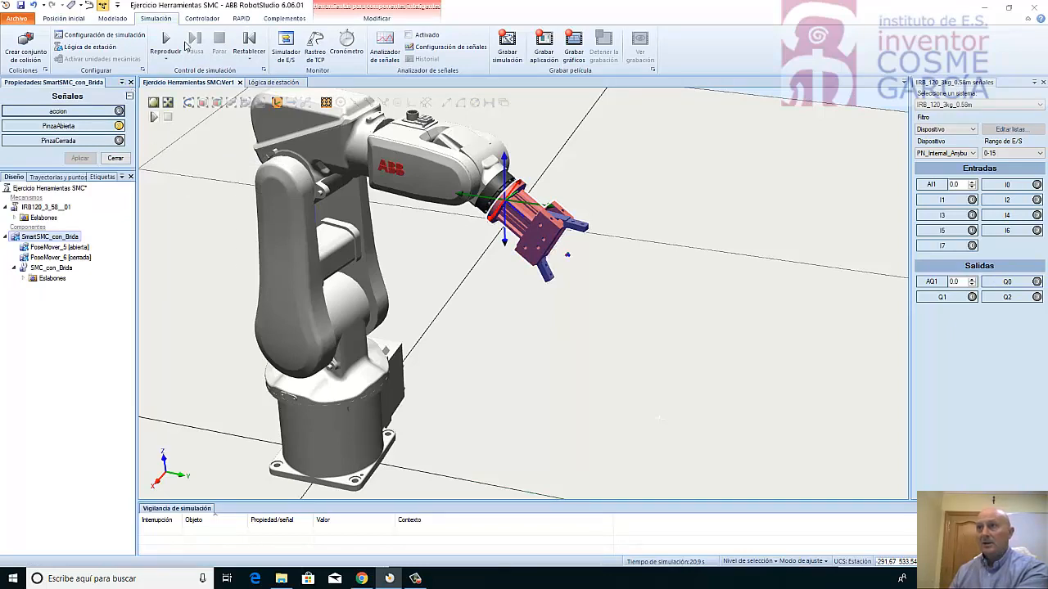
{"action": "left_click", "coordinate": [118, 20]}
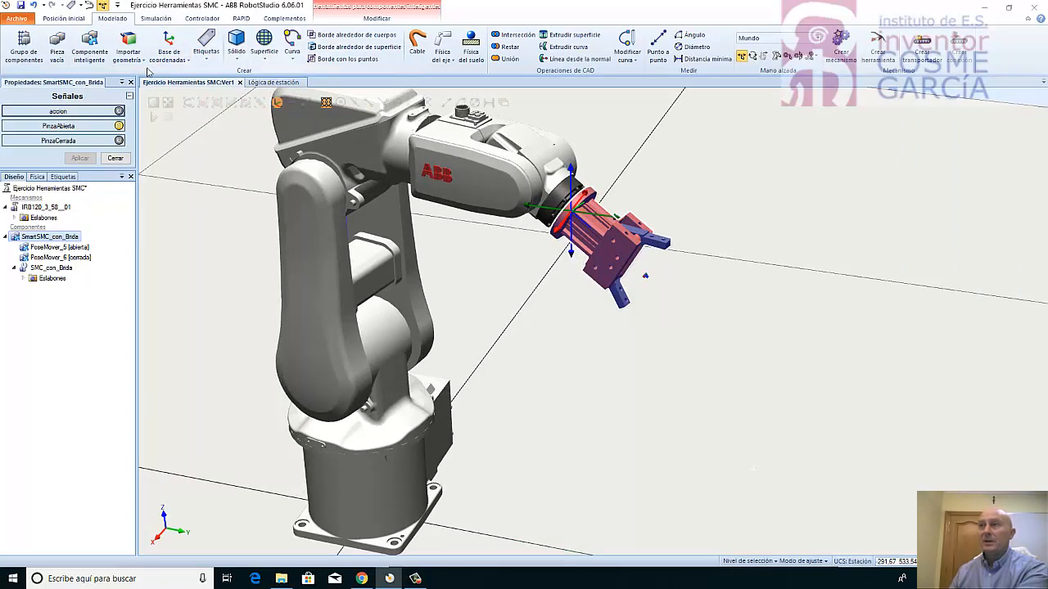
{"action": "left_click", "coordinate": [155, 18]}
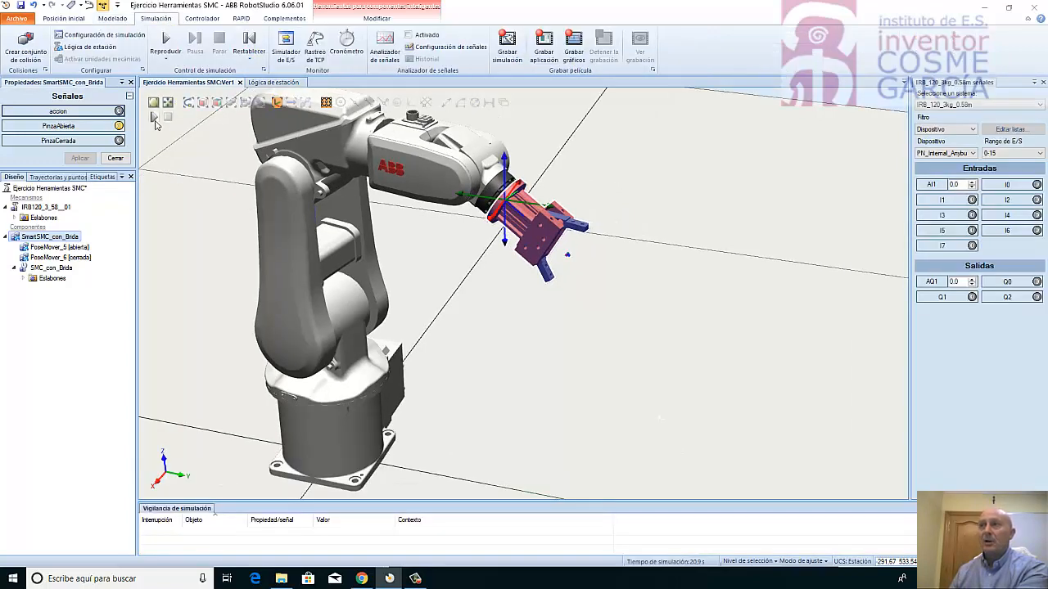
In the station logic, connect PinzaAbierta to controller input I0 and PinzaCerrada to controller input I2
{"action": "left_click", "coordinate": [86, 47]}
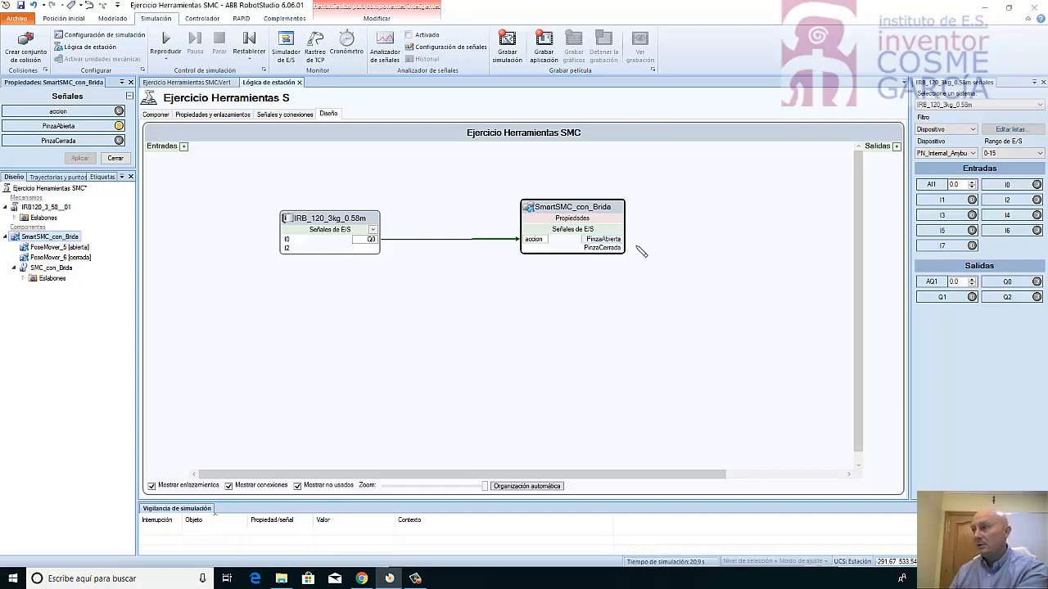
{"action": "left_click_drag", "start_coordinate": [631, 240], "coordinate": [288, 242]}
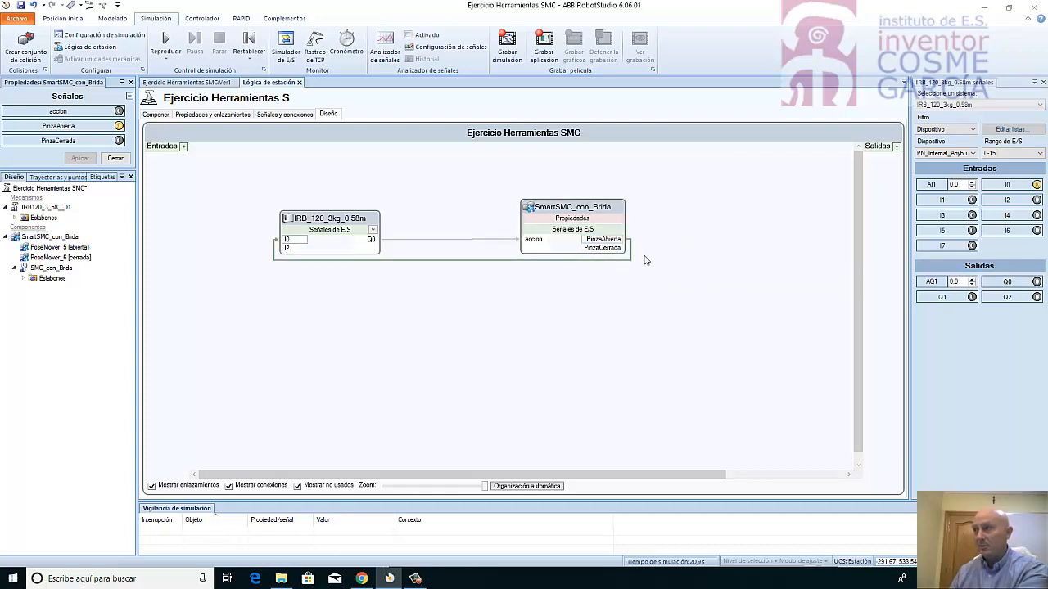
{"action": "left_click_drag", "start_coordinate": [625, 249], "coordinate": [290, 253]}
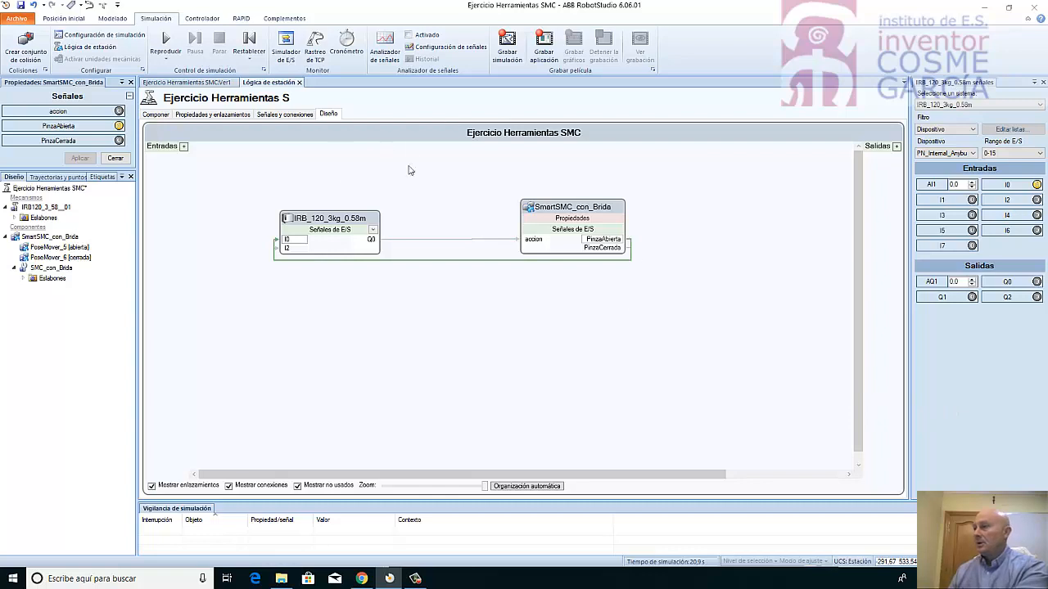
Run the simulation in the 3D station view, toggle Q0 to test the I0 and I2 feedback, and manually switch I0 off
{"action": "left_click", "coordinate": [166, 41]}
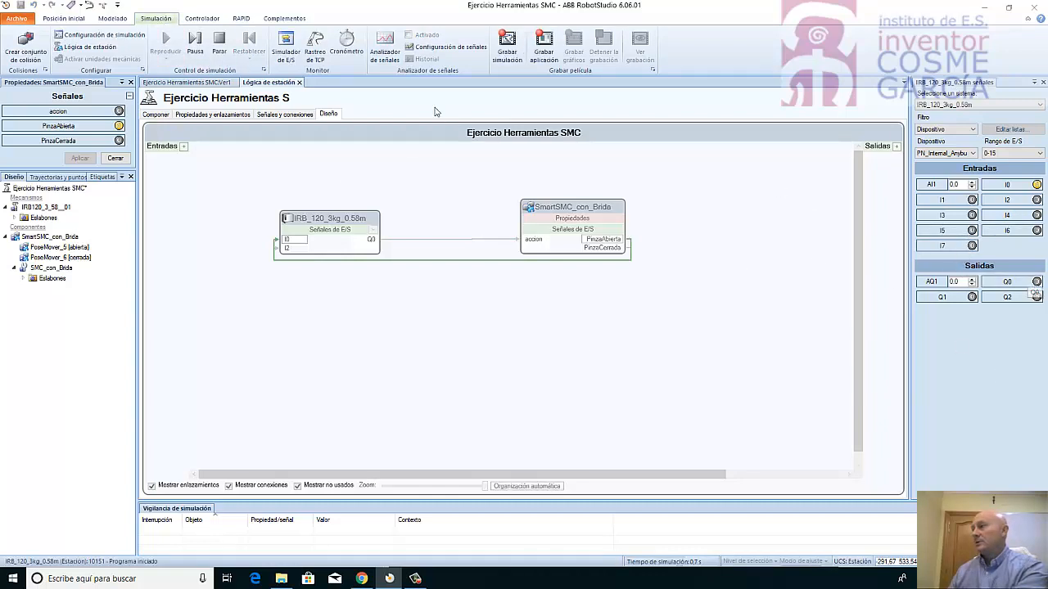
{"action": "left_click", "coordinate": [155, 115]}
{"action": "left_click", "coordinate": [166, 84]}
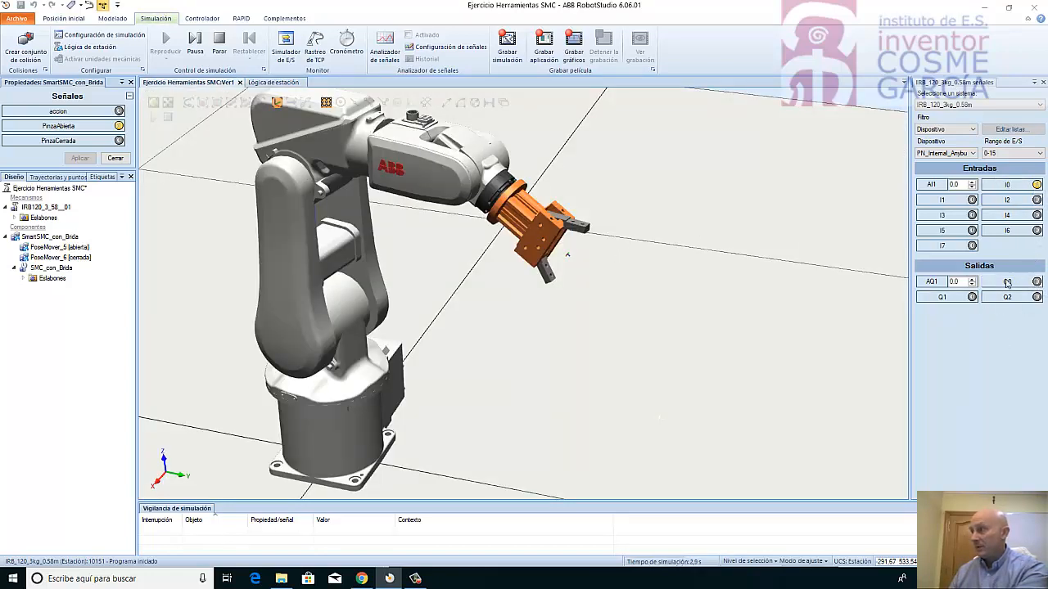
{"action": "left_click", "coordinate": [1036, 282]}
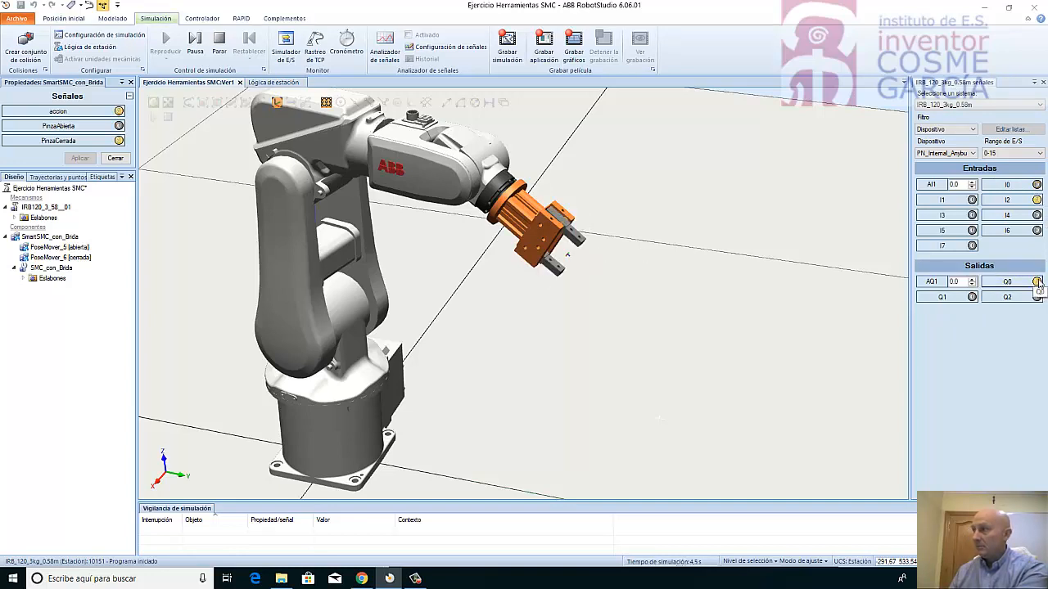
{"action": "left_click", "coordinate": [1037, 281]}
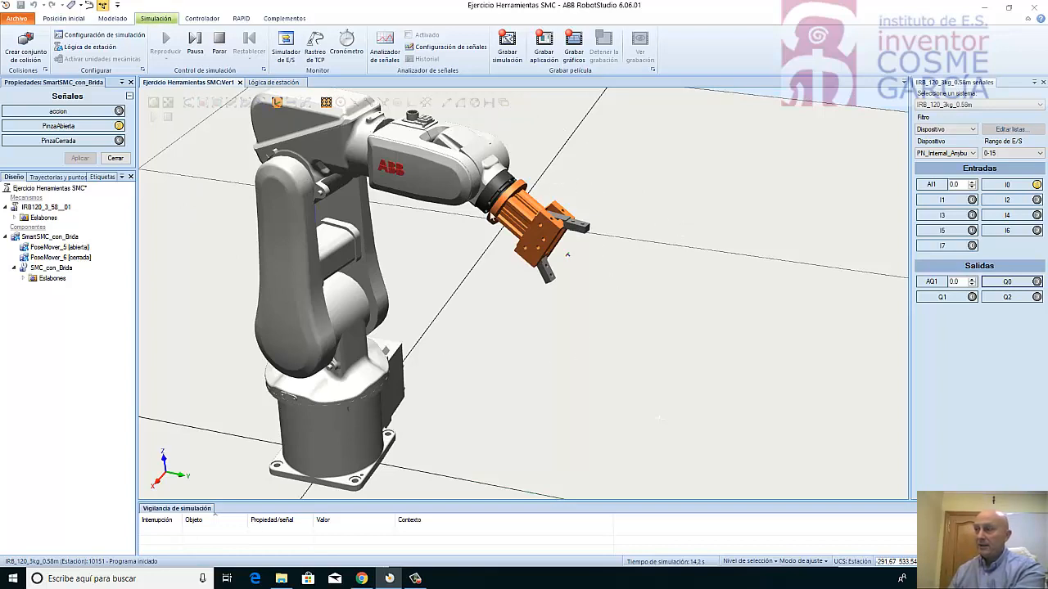
{"action": "left_click", "coordinate": [1036, 185]}
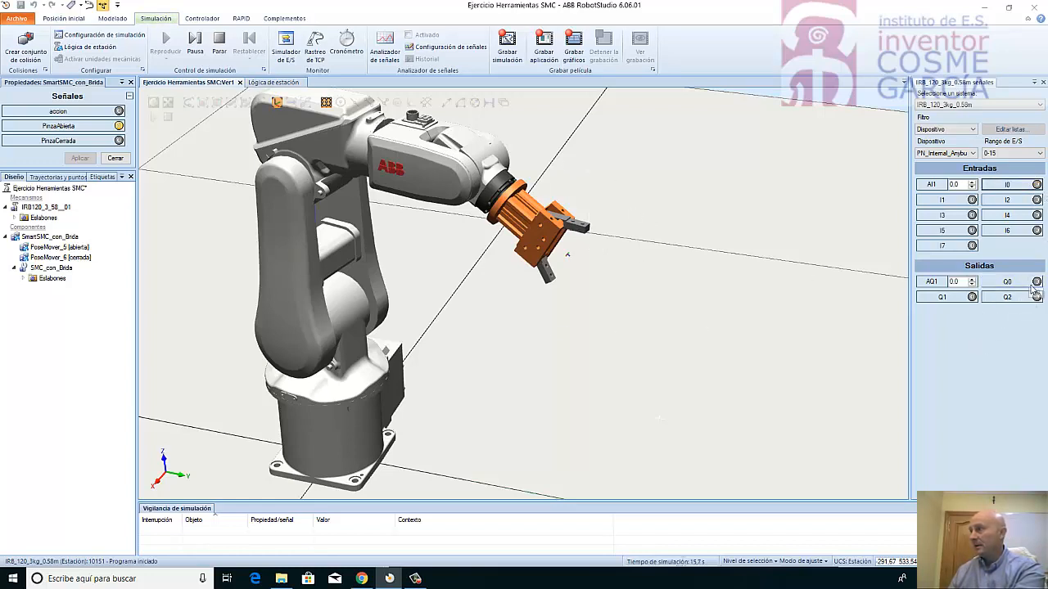
{"action": "left_click", "coordinate": [1037, 281]}
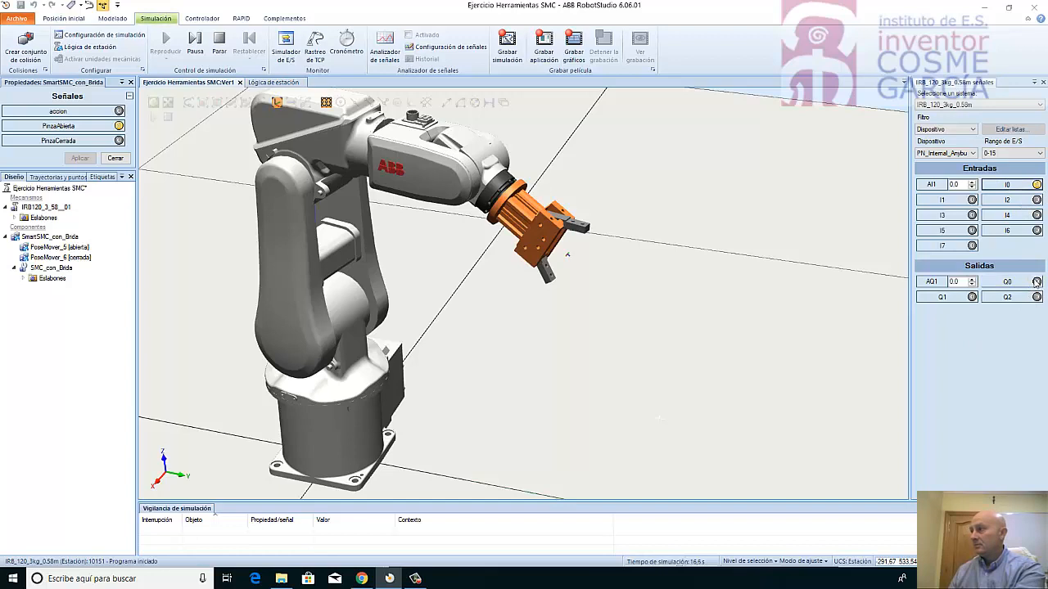